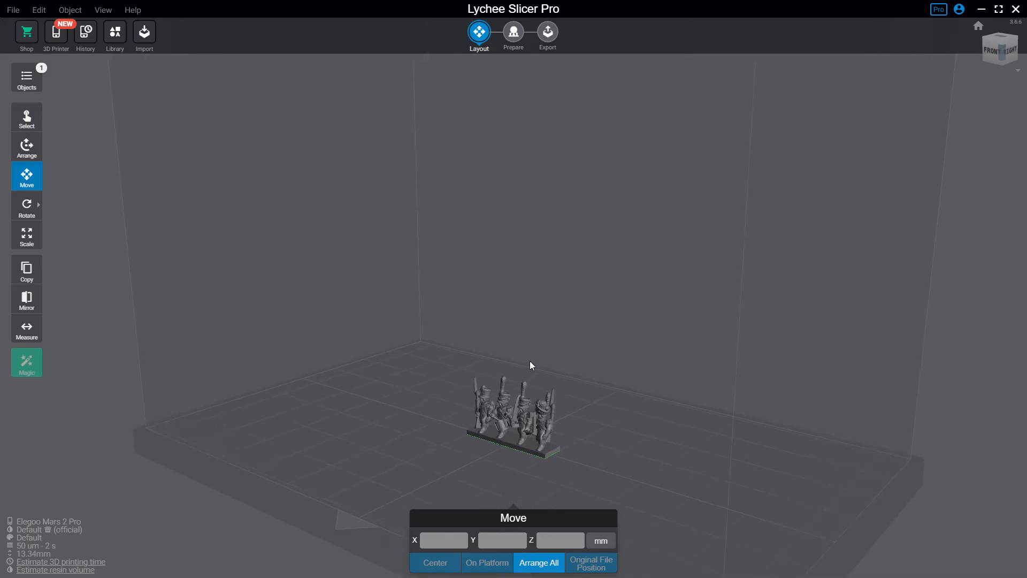
# Examine the French command strips on the build plate from several angles
pyautogui.click(549, 362)
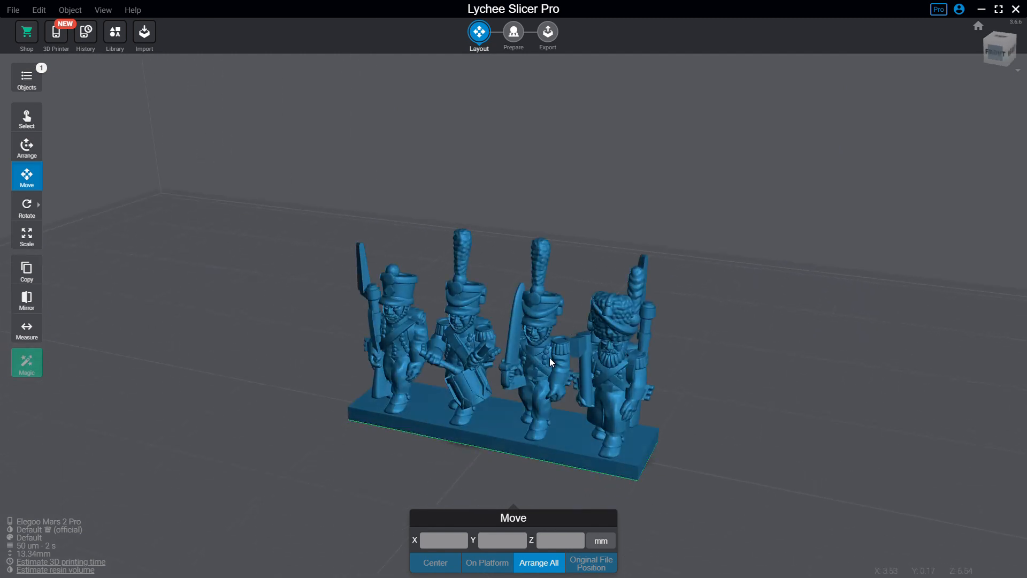
pyautogui.click(753, 307)
pyautogui.moveTo(753, 307); pyautogui.dragTo(596, 343, button='right')
pyautogui.scroll(-4, 587, 336)
pyautogui.moveTo(623, 262); pyautogui.dragTo(504, 294, button='middle')
pyautogui.scroll(-2, 604, 303)
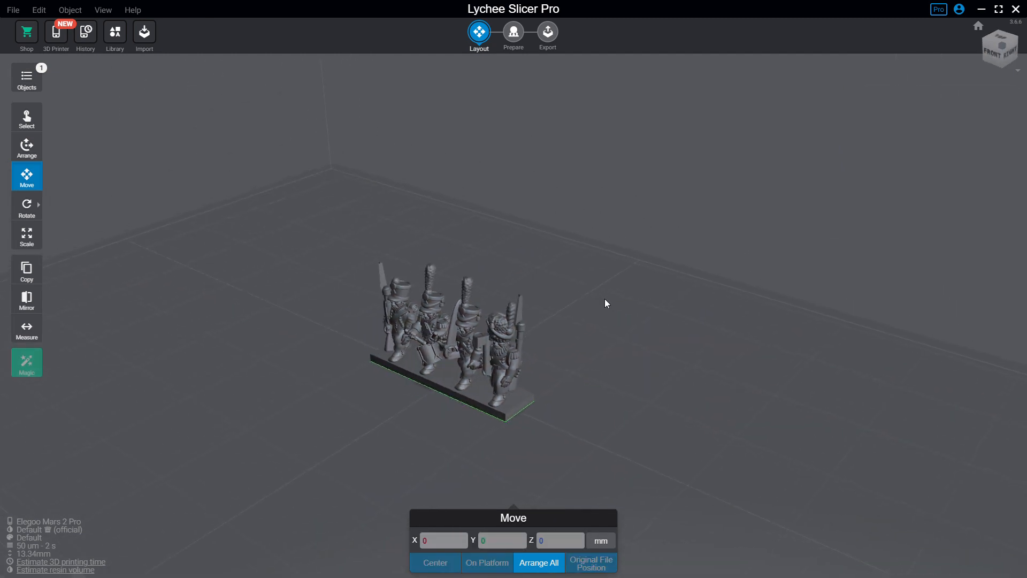
pyautogui.moveTo(604, 303); pyautogui.dragTo(640, 308, button='right')
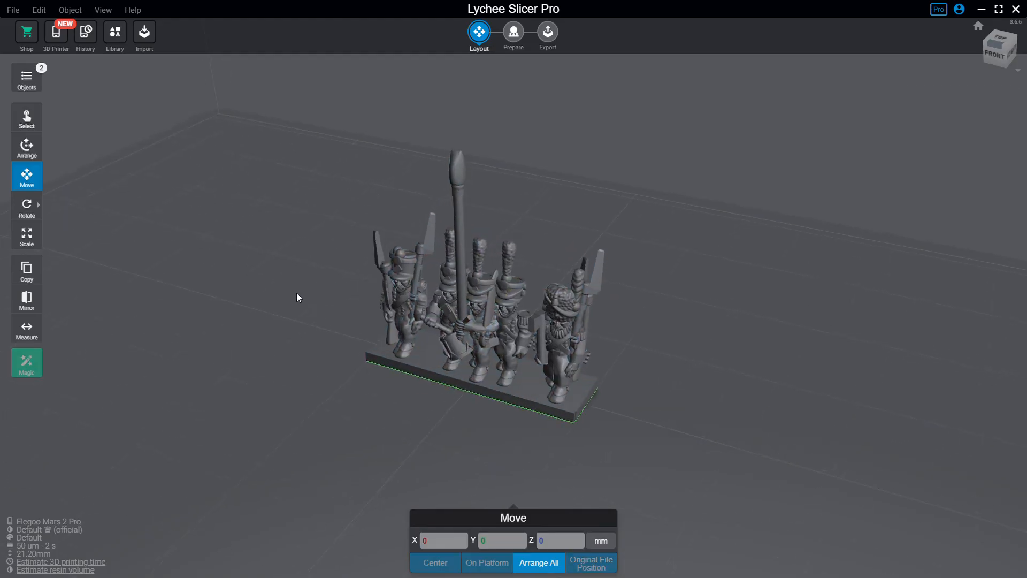
pyautogui.moveTo(254, 289); pyautogui.dragTo(400, 284)
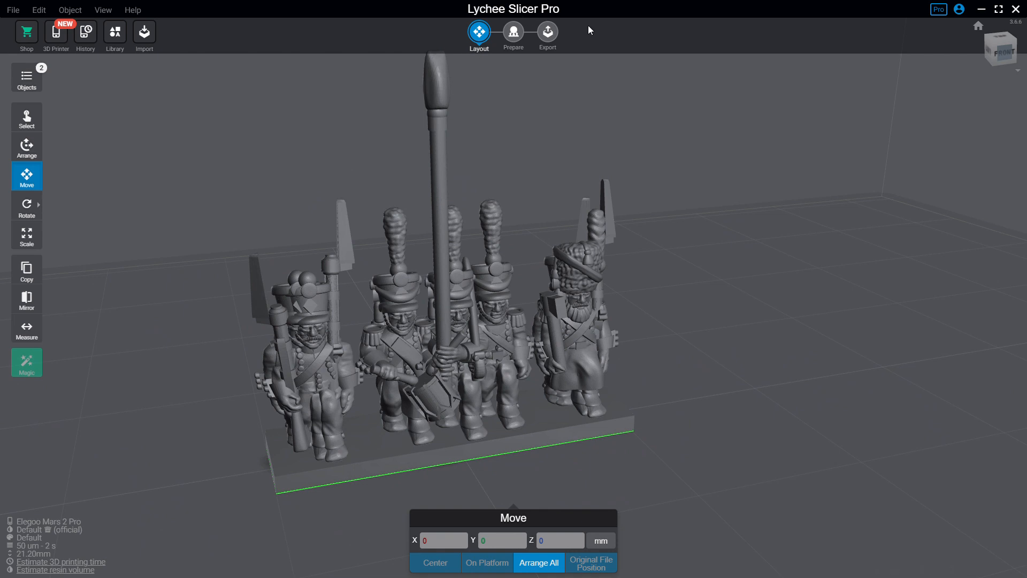
pyautogui.moveTo(473, 165); pyautogui.dragTo(513, 168)
pyautogui.scroll(-5, 513, 169)
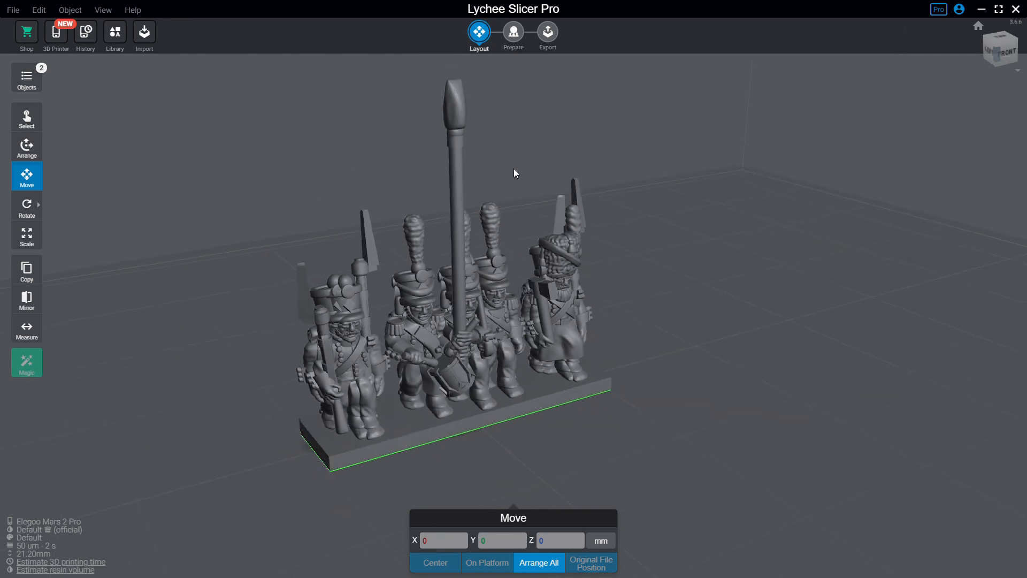
pyautogui.moveTo(404, 354); pyautogui.dragTo(505, 239)
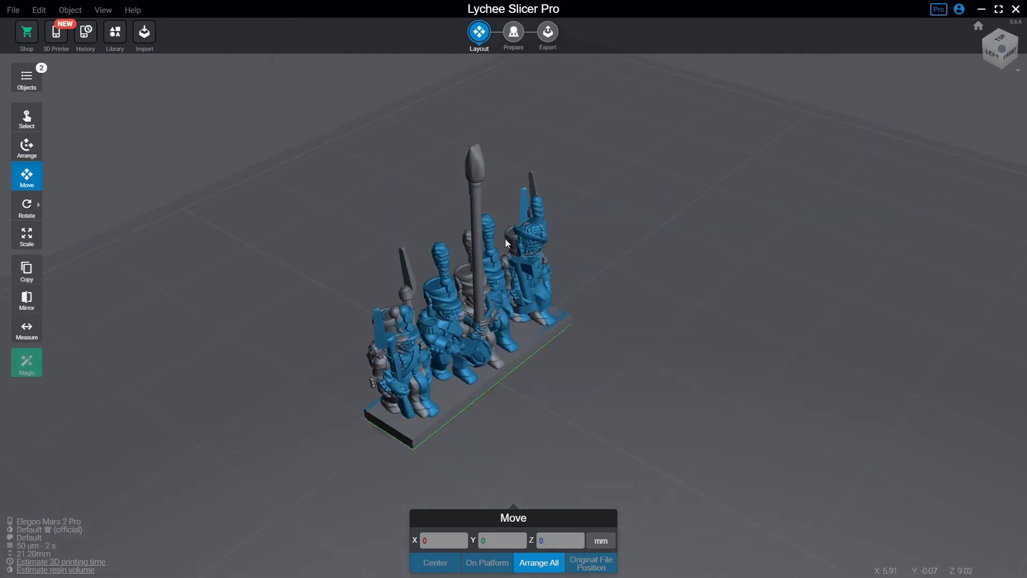
# Select the French Command Flag Party strip and set its Y position to -2.5 mm
pyautogui.click(478, 221)
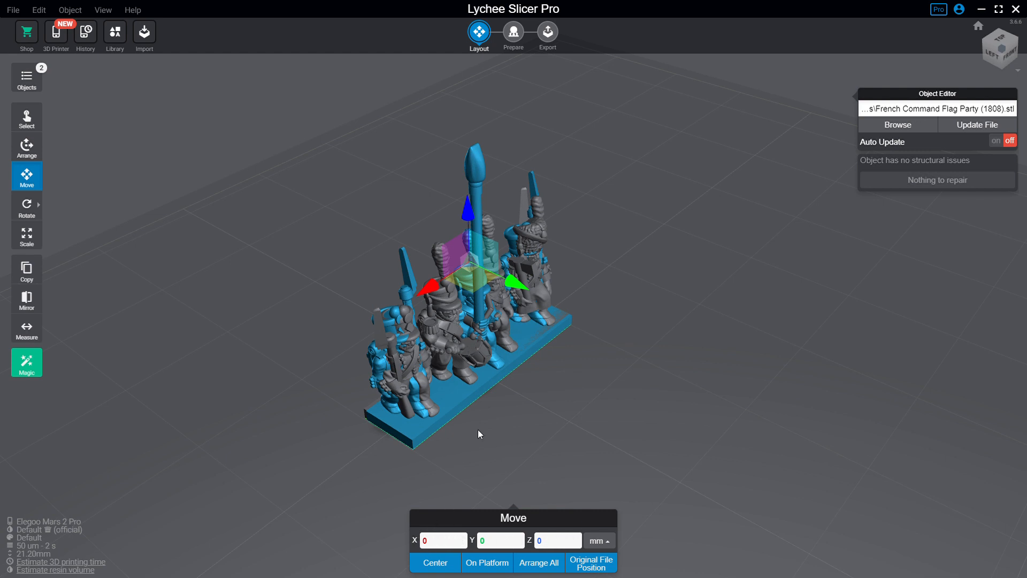
pyautogui.moveTo(481, 435); pyautogui.dragTo(428, 321)
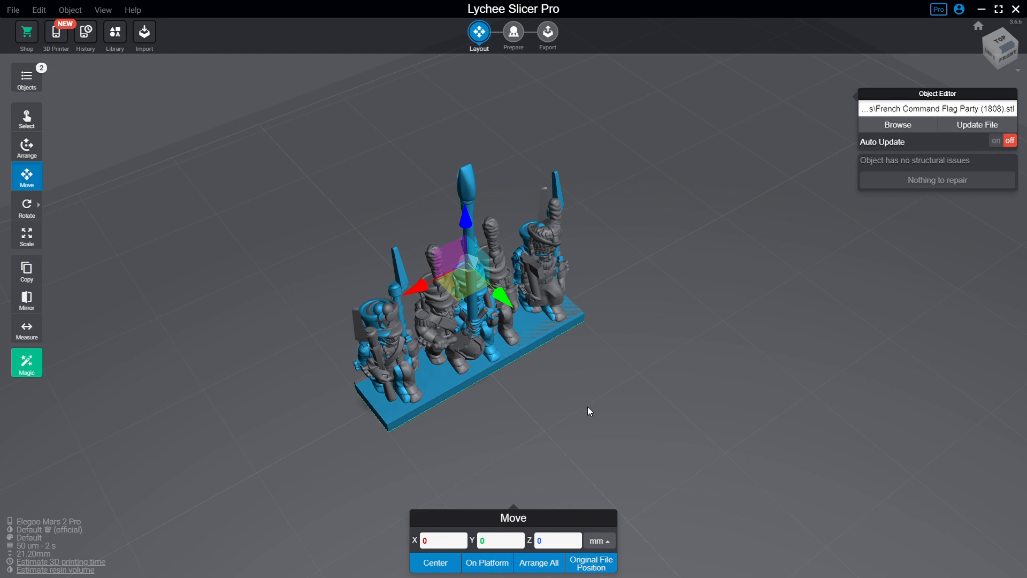
pyautogui.moveTo(588, 412)
pyautogui.mouseDown()
pyautogui.moveTo(545, 383)
pyautogui.moveTo(598, 400)
pyautogui.mouseUp()
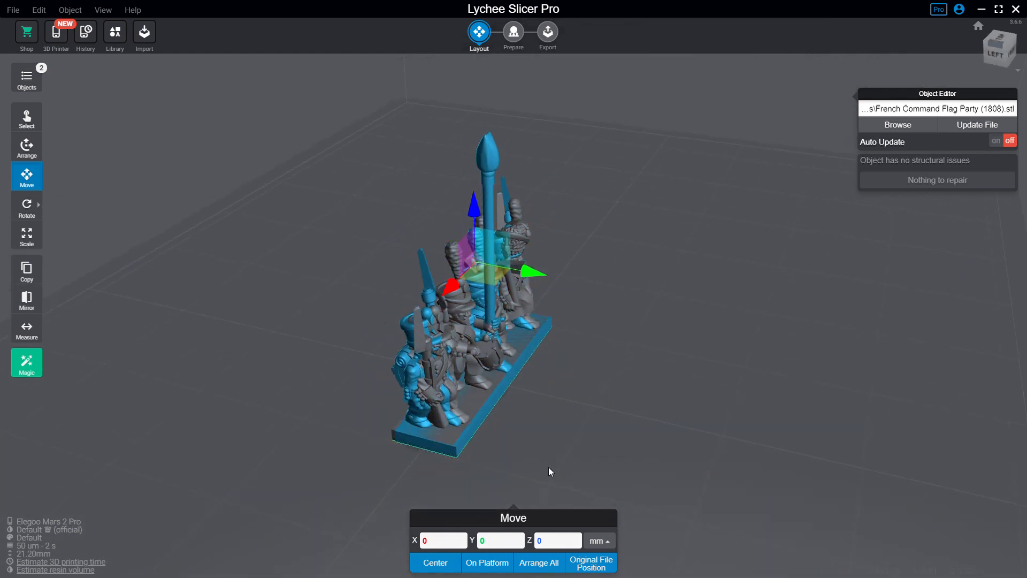
pyautogui.click(497, 538)
pyautogui.press('BackSpace')
pyautogui.write('-2.5')
pyautogui.press('Return')
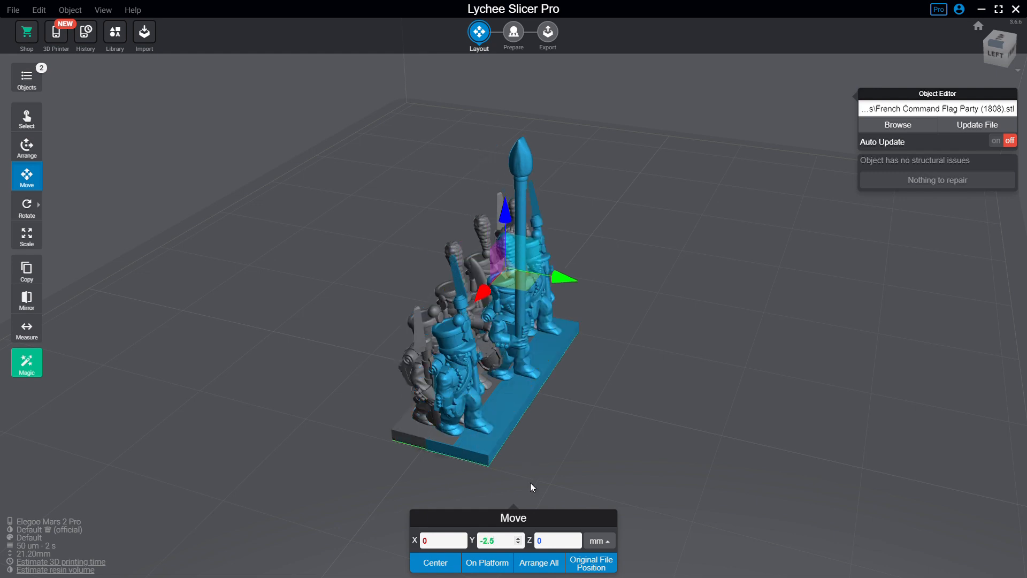
# Set the flag party strip's Y position to 2.5 mm so it moves behind the front strip
pyautogui.click(502, 541)
pyautogui.write('-')
pyautogui.press('BackSpace')
pyautogui.write('2.5')
pyautogui.press('Return')
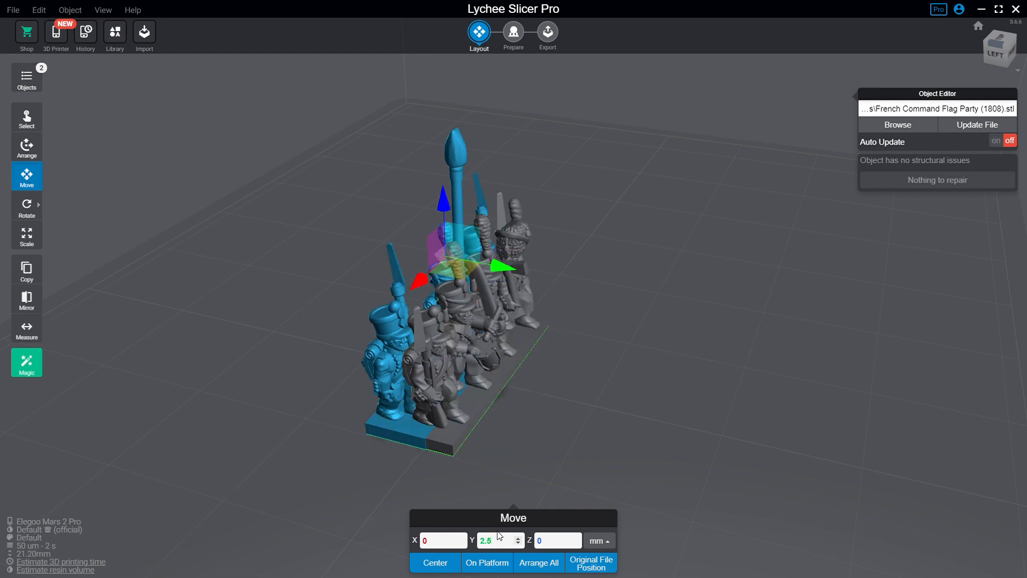
# Set the French Command Front Strip's Y position to -2.5 mm
pyautogui.click(467, 415)
pyautogui.click(499, 540)
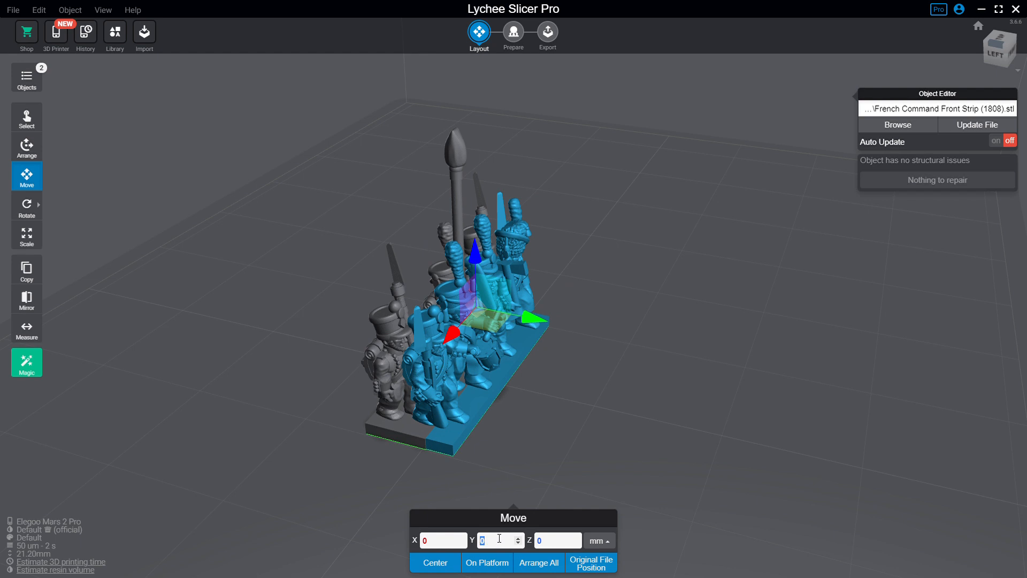
pyautogui.write('-2.5')
pyautogui.press('Return')
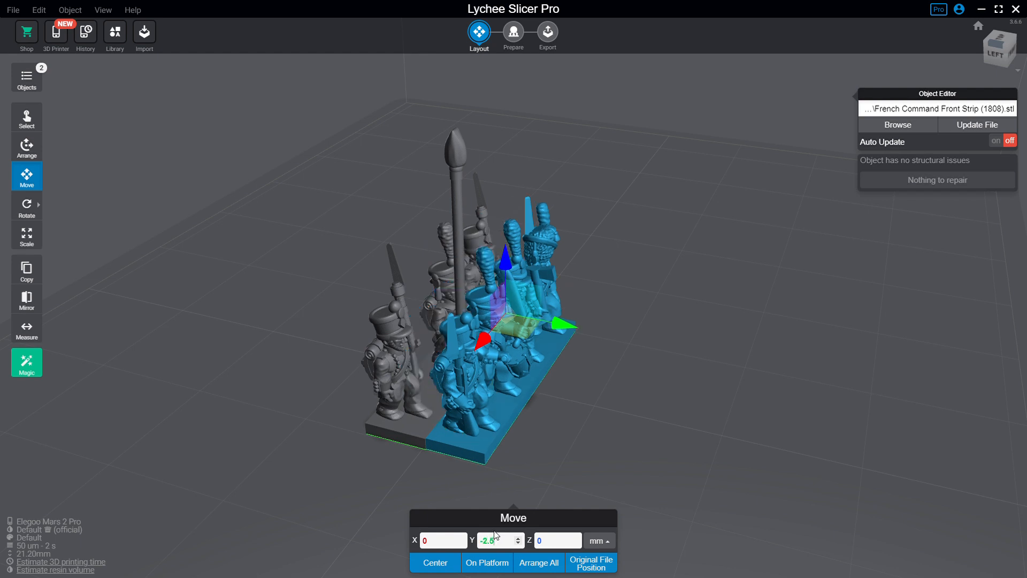
pyautogui.click(567, 369)
# Move the French Command Front Strip to Y -3 mm, away from the flag party strip
pyautogui.moveTo(567, 370); pyautogui.dragTo(625, 367, button='right')
pyautogui.scroll(5, 626, 367)
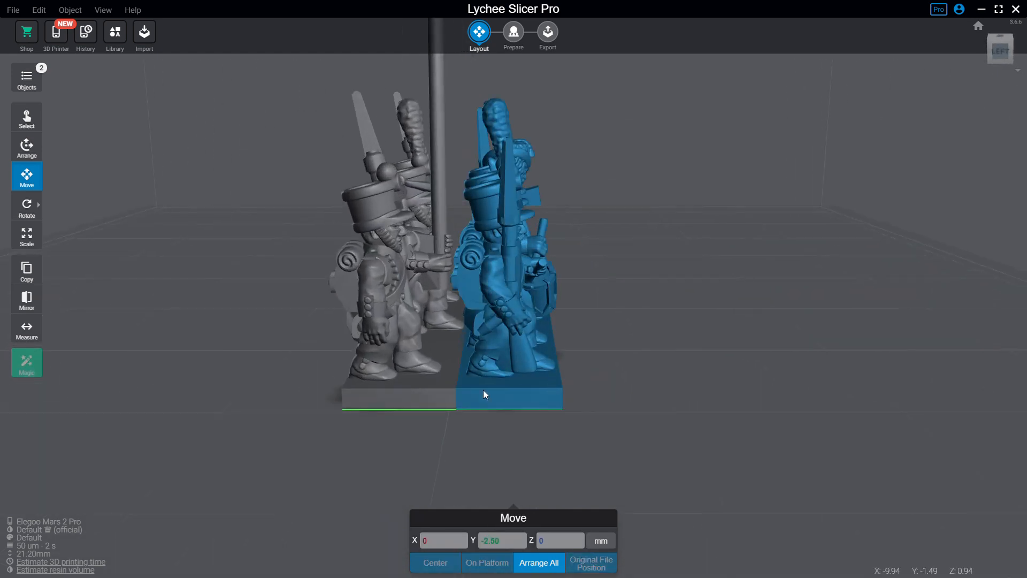
pyautogui.moveTo(562, 403); pyautogui.dragTo(554, 461, button='right')
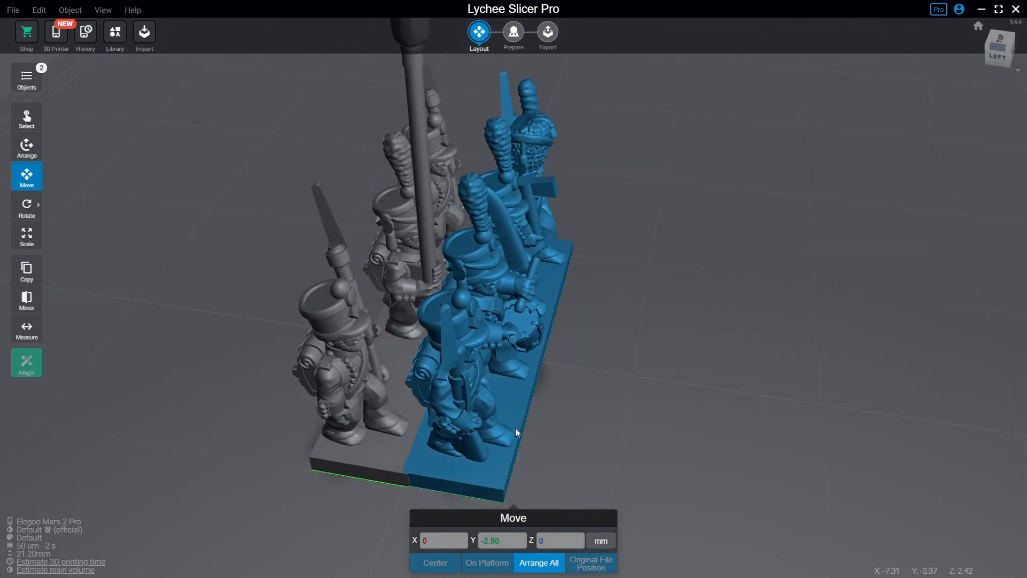
pyautogui.moveTo(481, 443); pyautogui.dragTo(579, 376, button='middle')
pyautogui.scroll(2, 578, 376)
pyautogui.click(559, 419)
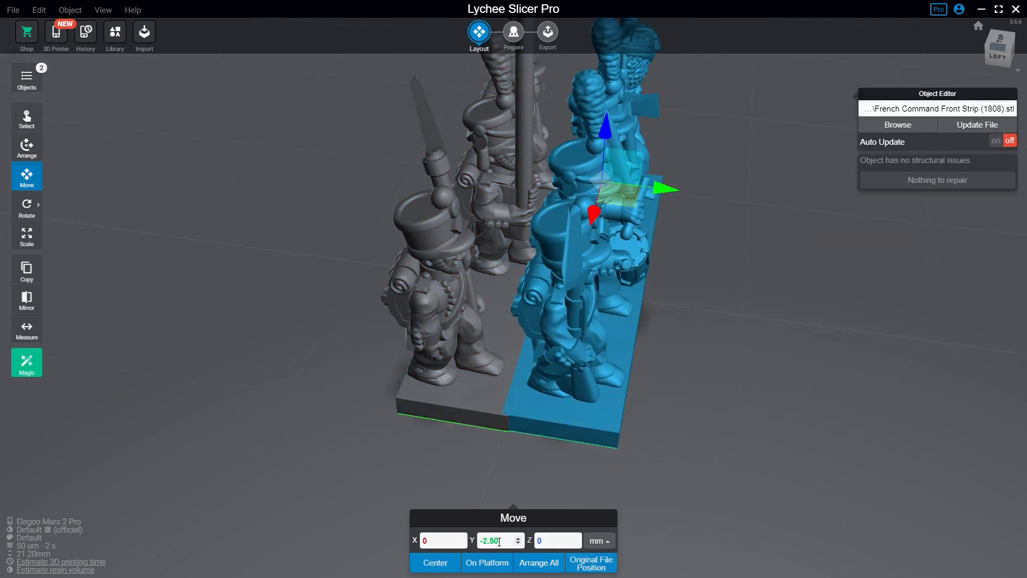
pyautogui.click(499, 541)
pyautogui.doubleClick(504, 538)
pyautogui.write('-3')
# Move the French Command Flag Party strip to Y 3 mm to leave a gap between both command strips
pyautogui.click(481, 389)
pyautogui.doubleClick(495, 540)
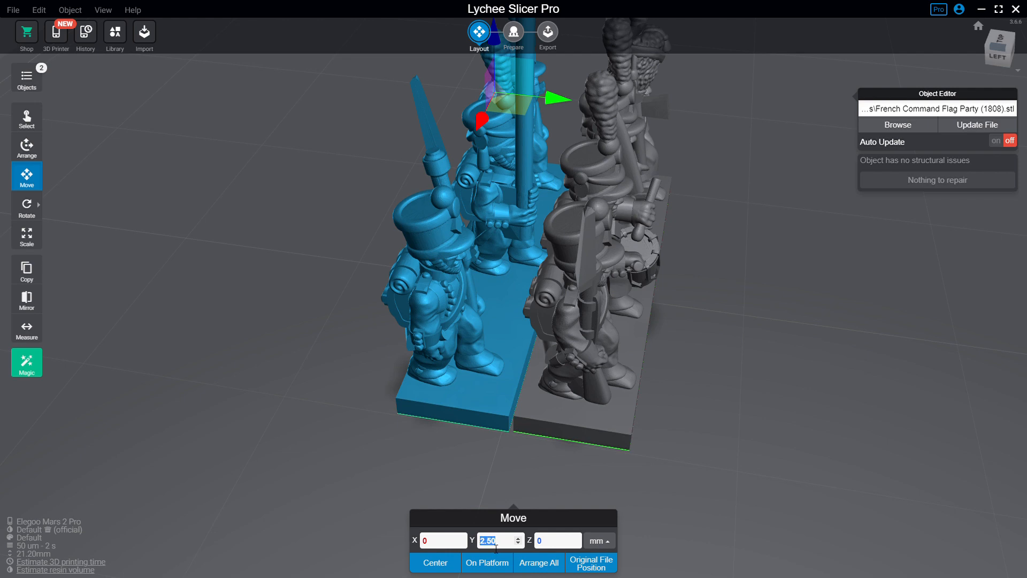
pyautogui.write('3')
pyautogui.click(722, 455)
pyautogui.moveTo(723, 454); pyautogui.dragTo(756, 473, button='right')
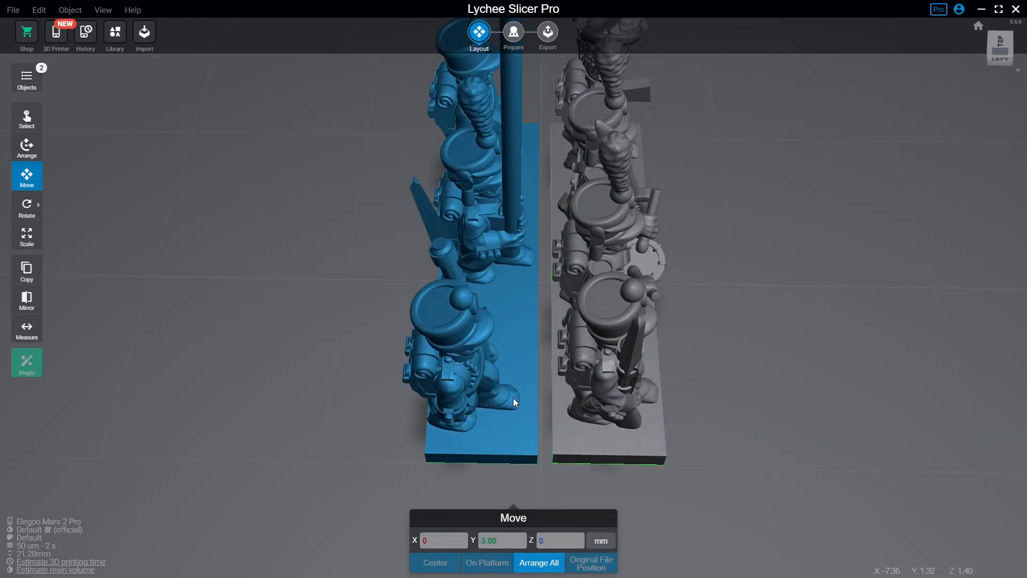
pyautogui.moveTo(647, 418); pyautogui.dragTo(540, 380, button='right')
pyautogui.scroll(-1, 535, 371)
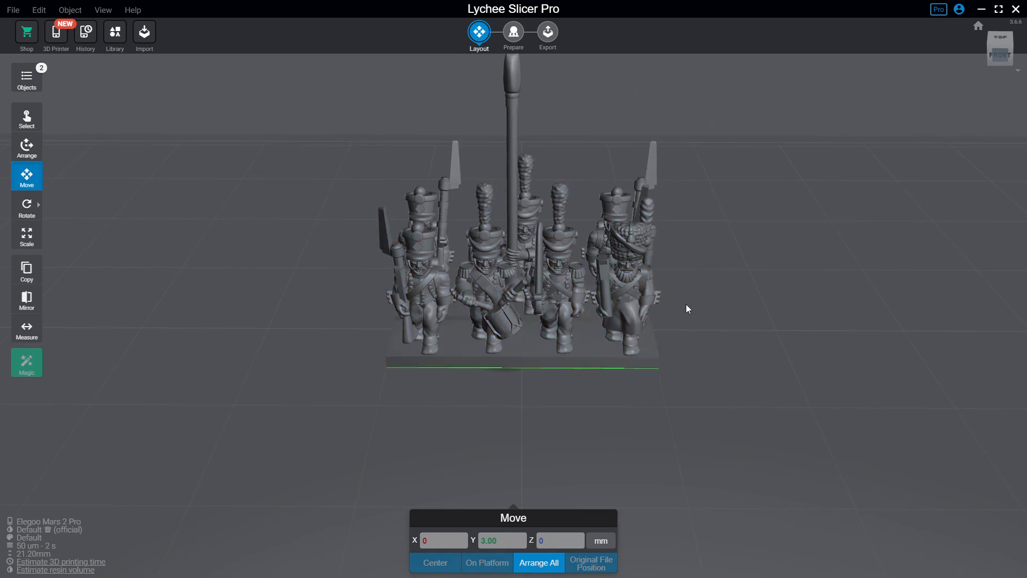
# Set the X position of the Fusilier in Shako 4-Strip to -11 mm
pyautogui.moveTo(695, 304); pyautogui.dragTo(661, 324, button='middle')
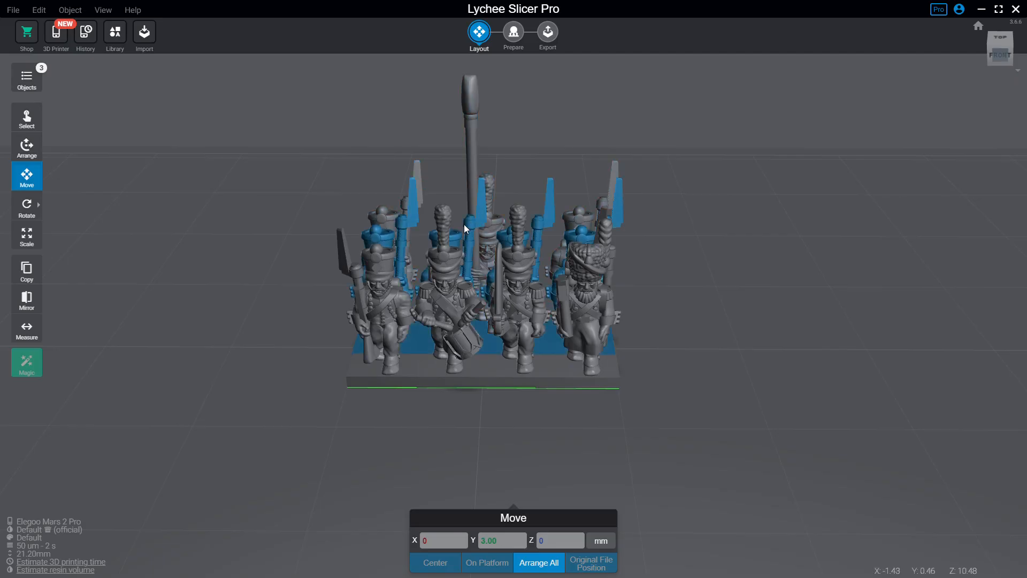
pyautogui.click(445, 545)
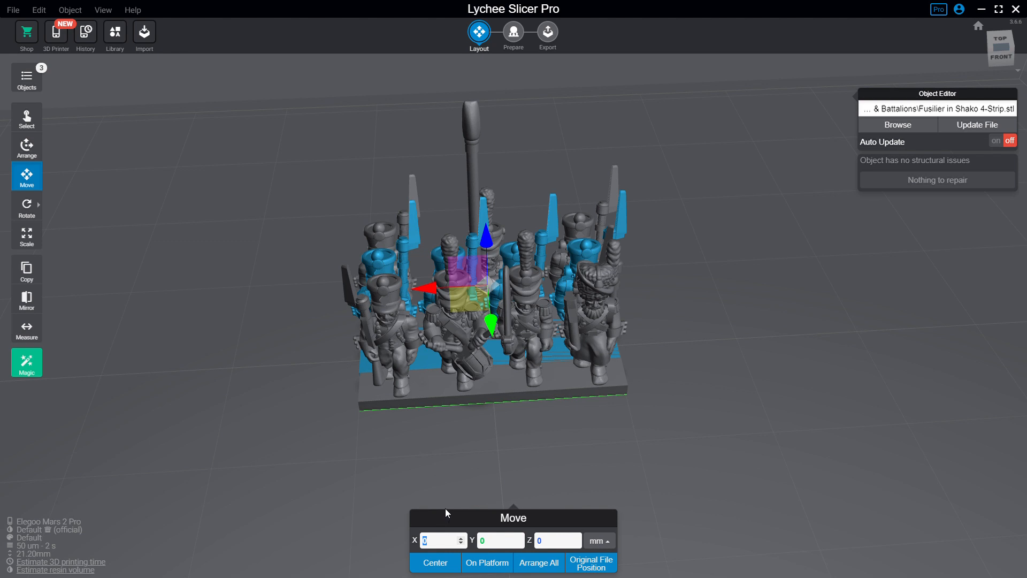
pyautogui.write('-11')
pyautogui.press('Return')
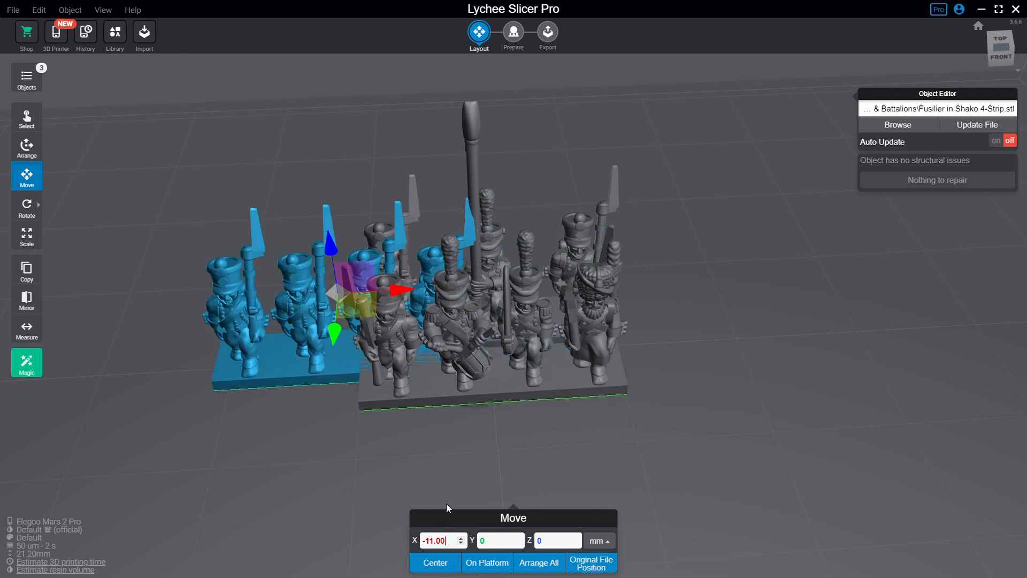
# Position the fusilier strip beside the command front strip at X -21 mm and Y -3 mm
pyautogui.hotkey('ctrl', 'a')
pyautogui.write('-21')
pyautogui.press('Return')
pyautogui.moveTo(409, 410); pyautogui.dragTo(546, 339, button='middle')
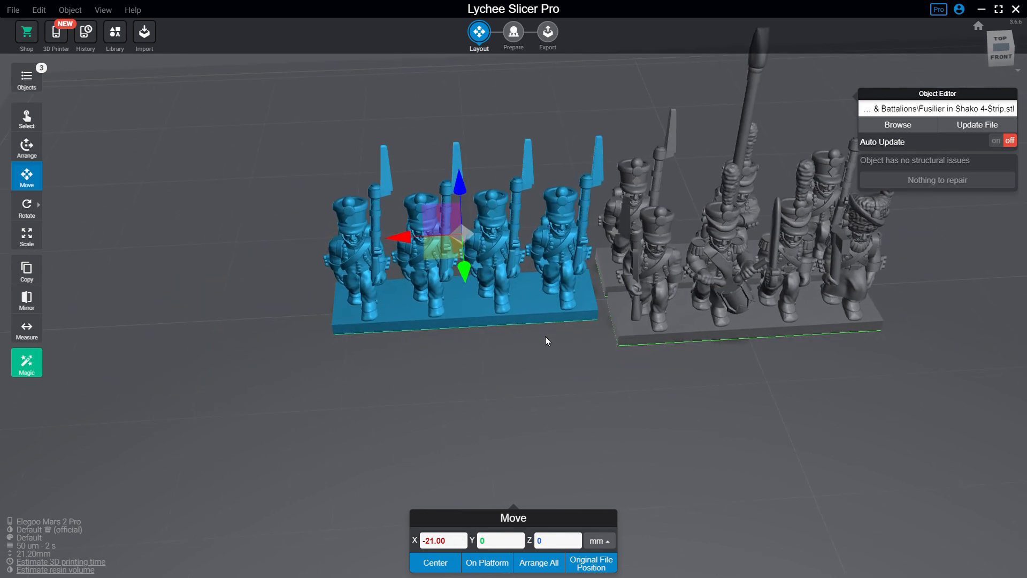
pyautogui.moveTo(545, 339); pyautogui.dragTo(545, 476, button='right')
pyautogui.click(497, 540)
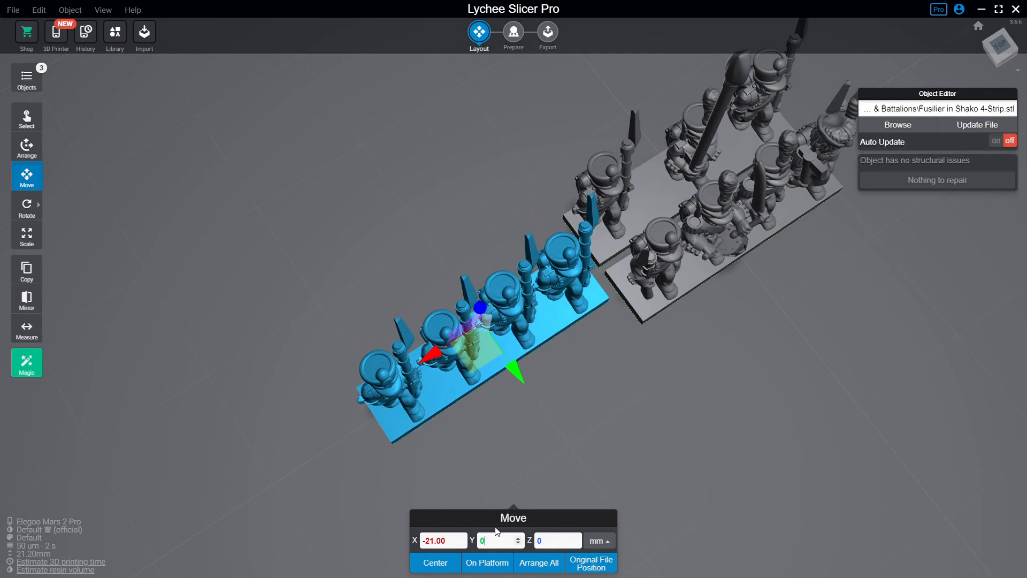
pyautogui.write('-3')
pyautogui.press('Return')
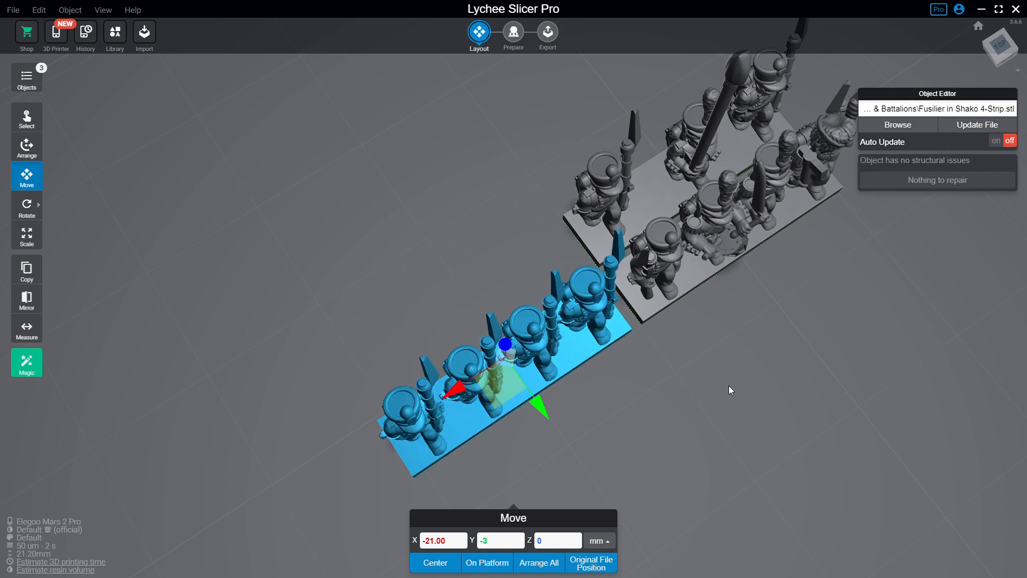
pyautogui.moveTo(730, 390); pyautogui.dragTo(475, 376, button='right')
pyautogui.click(656, 434)
pyautogui.scroll(-2, 648, 367)
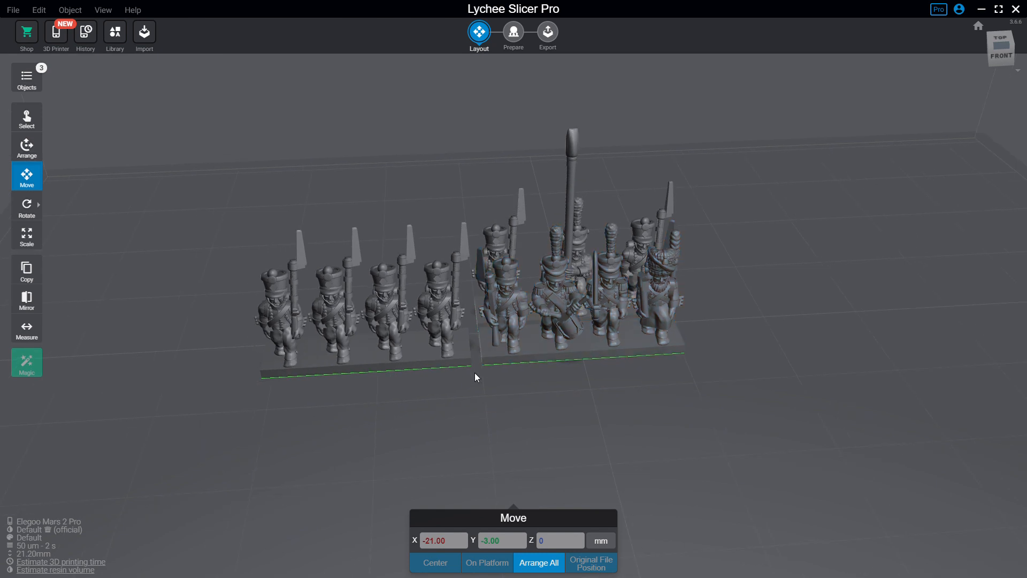
# Place the second fusilier strip behind the first one at X -21 mm and Y 3 mm
pyautogui.click(447, 360)
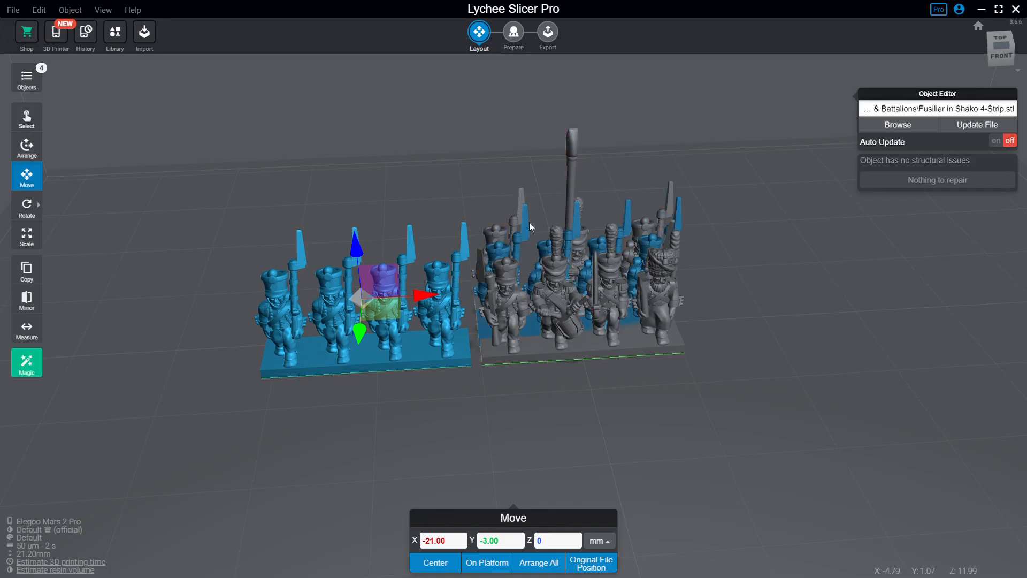
pyautogui.click(528, 223)
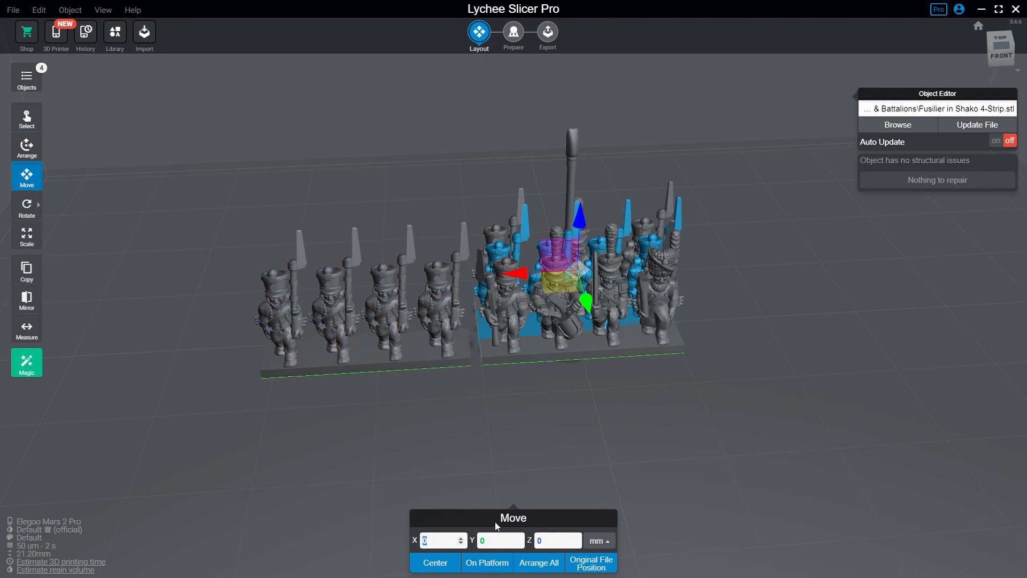
pyautogui.write('-21')
pyautogui.press('Return')
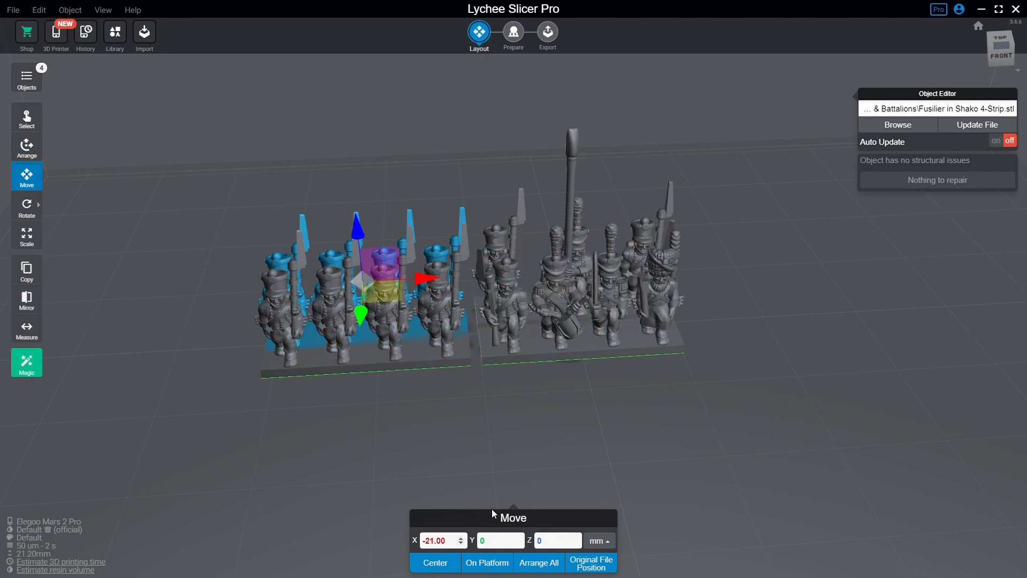
pyautogui.click(494, 541)
pyautogui.write('3')
pyautogui.press('Return')
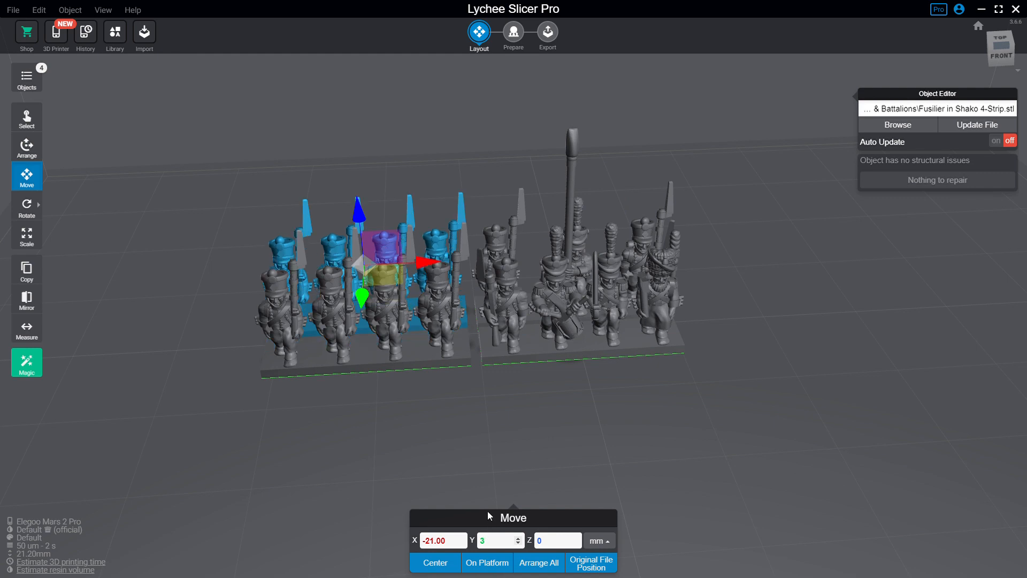
# Add two more fusilier 4-strips to the build plate
pyautogui.moveTo(535, 473); pyautogui.dragTo(566, 451)
pyautogui.moveTo(279, 194); pyautogui.dragTo(490, 433)
pyautogui.hotkey('ctrl', 'd')
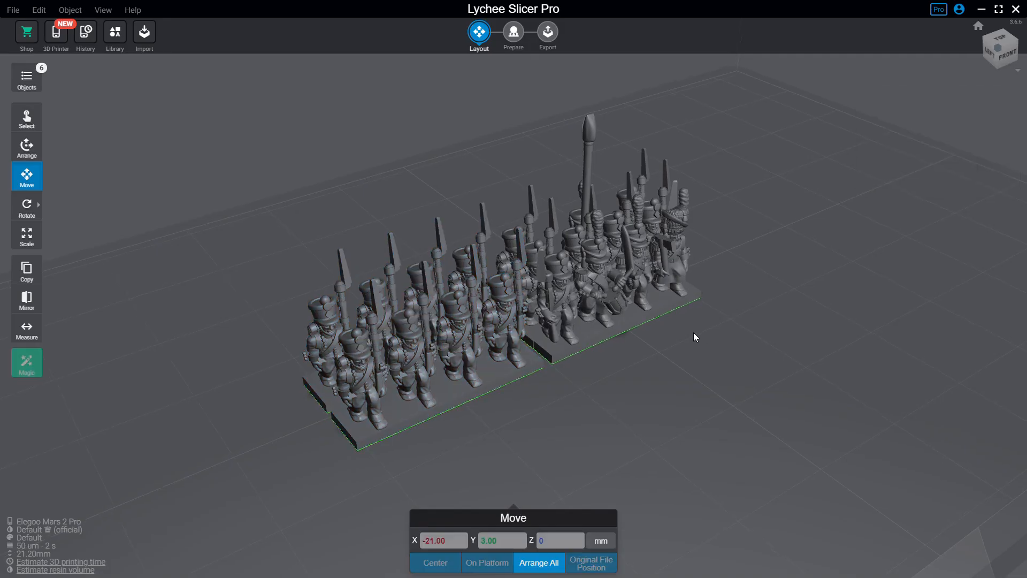
# Select the newly added fusilier strips at the plate centre and set their X position to 21 mm
pyautogui.moveTo(693, 332); pyautogui.dragTo(611, 368)
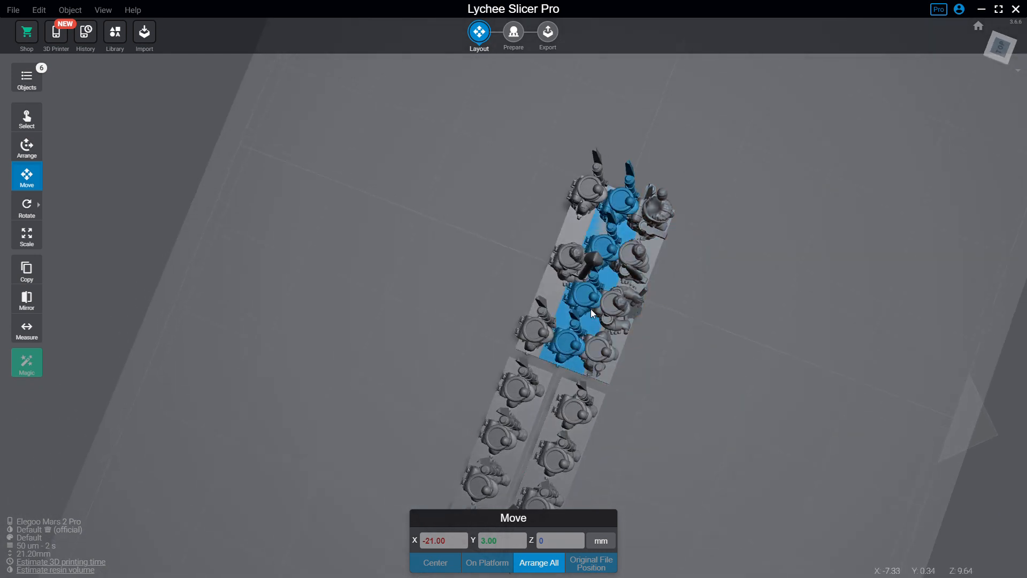
pyautogui.moveTo(590, 309); pyautogui.dragTo(683, 177)
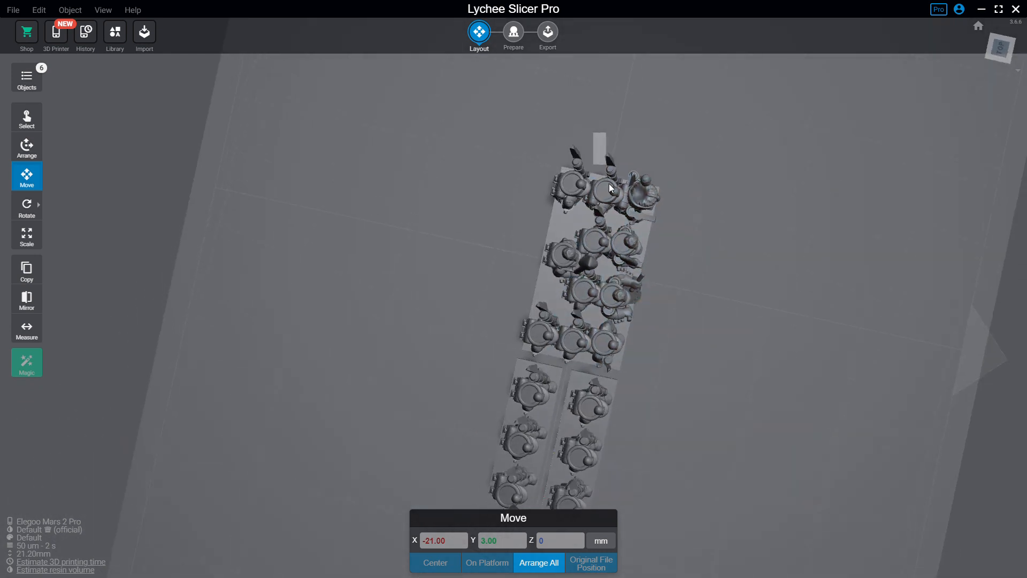
pyautogui.click(608, 271)
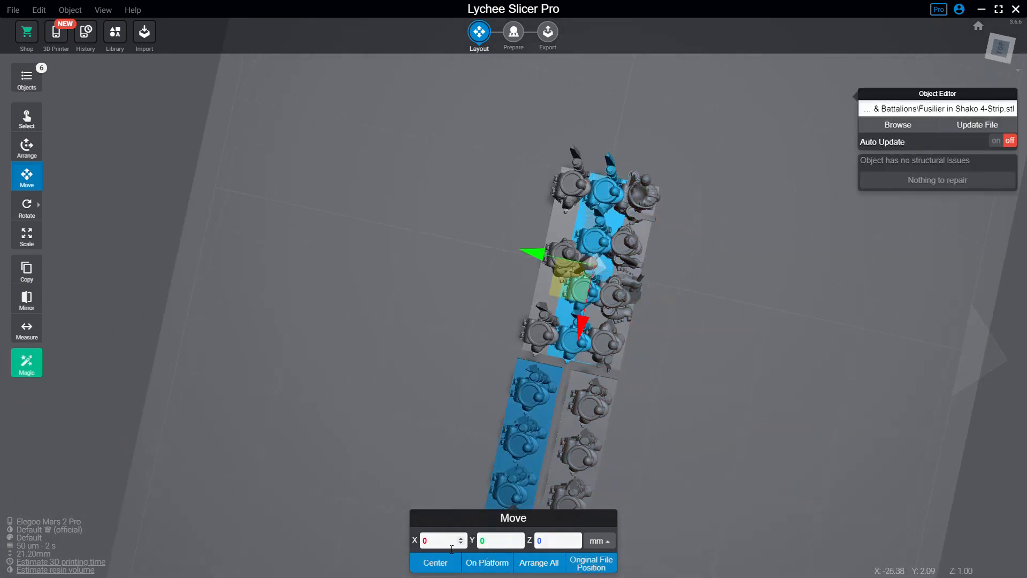
pyautogui.write('21')
pyautogui.press('Return')
pyautogui.moveTo(694, 316); pyautogui.dragTo(425, 307, button='right')
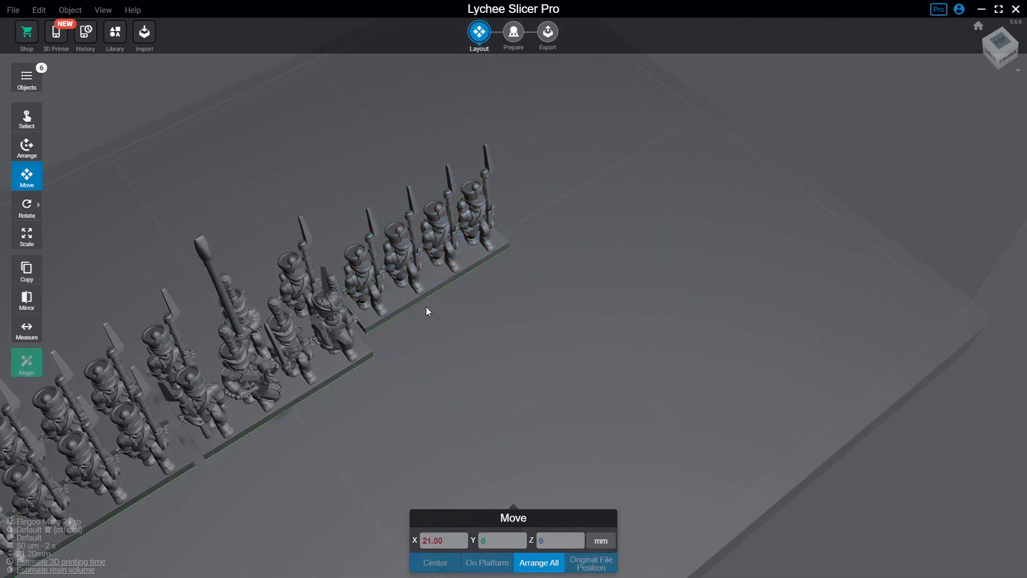
# Offset the two fusilier 4-strips at X 21 mm, placing the rear one at Y 3 mm and the front one at Y -3 mm
pyautogui.click(420, 292)
pyautogui.press('Return')
pyautogui.click(412, 278)
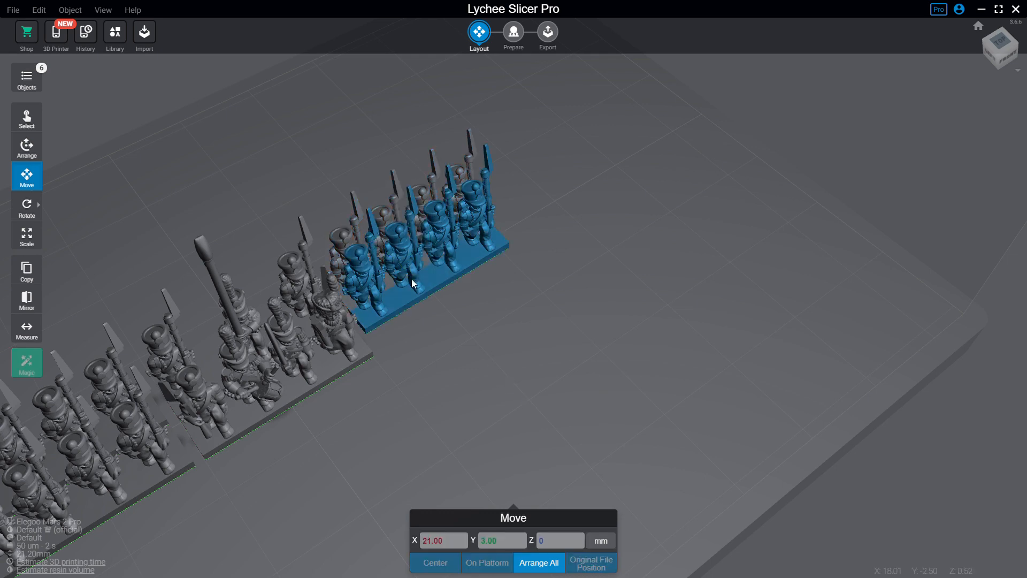
pyautogui.click(499, 543)
pyautogui.write('-3')
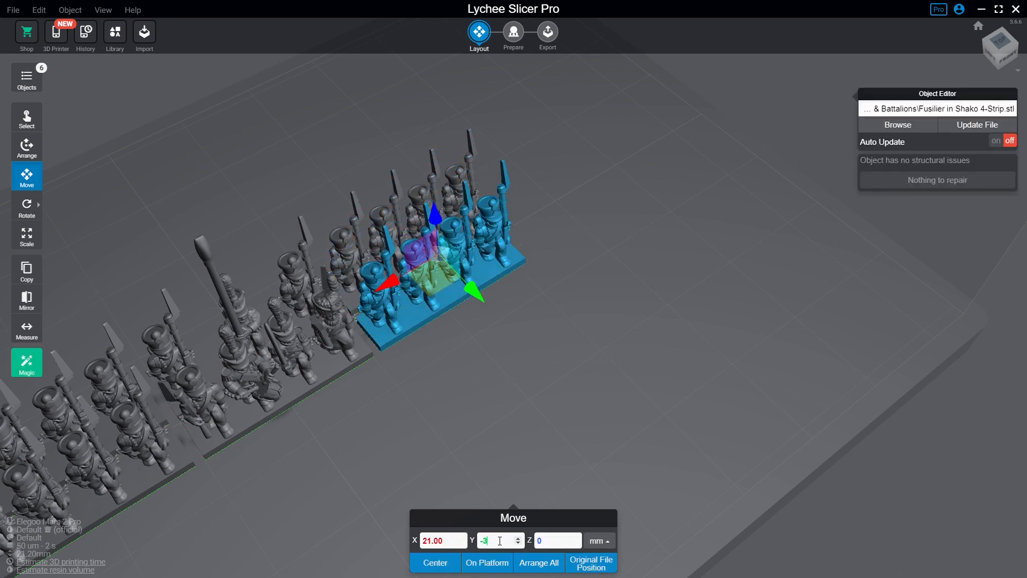
pyautogui.click(645, 394)
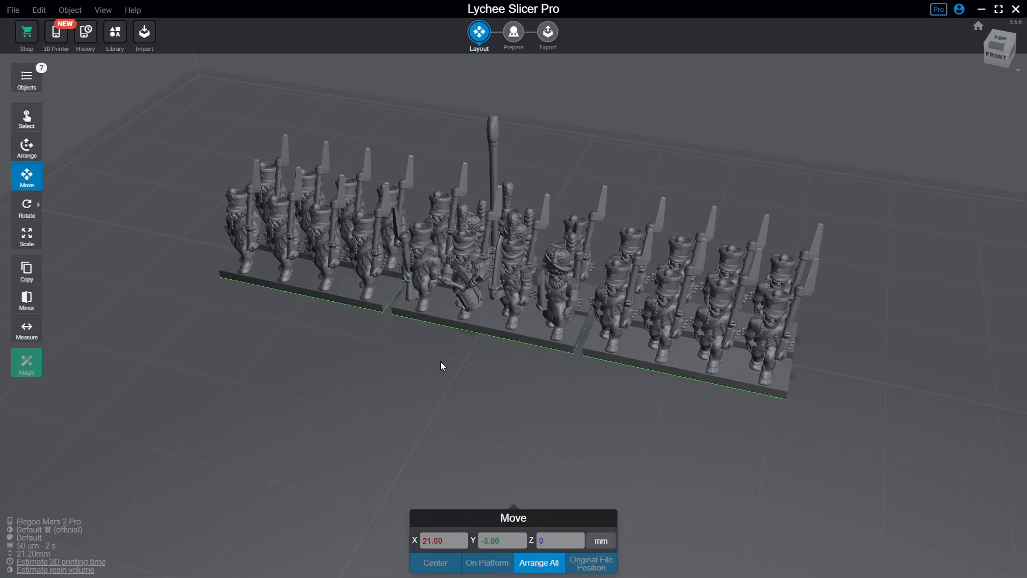
# Select the Grenadier 2-strip inside the command strips and slide it along X to about -35 mm
pyautogui.scroll(5, 441, 366)
pyautogui.click(480, 246)
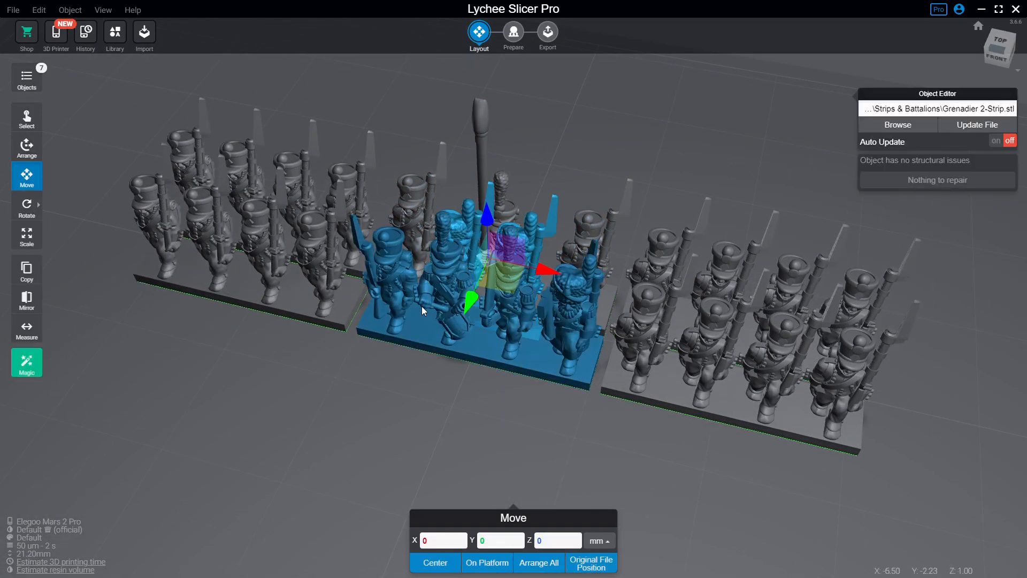
pyautogui.moveTo(335, 321); pyautogui.dragTo(586, 293)
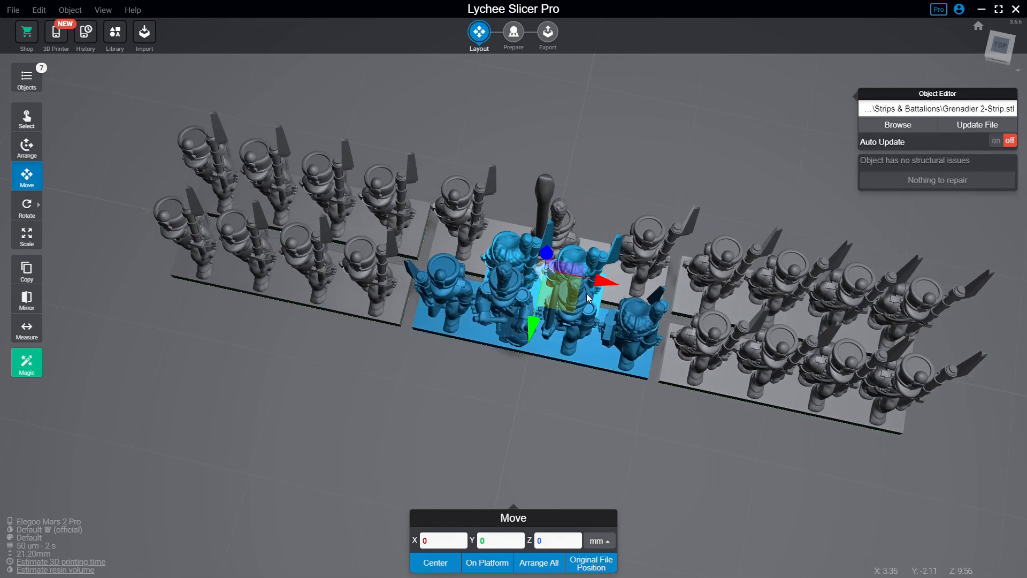
pyautogui.scroll(-1, 601, 287)
pyautogui.click(602, 281)
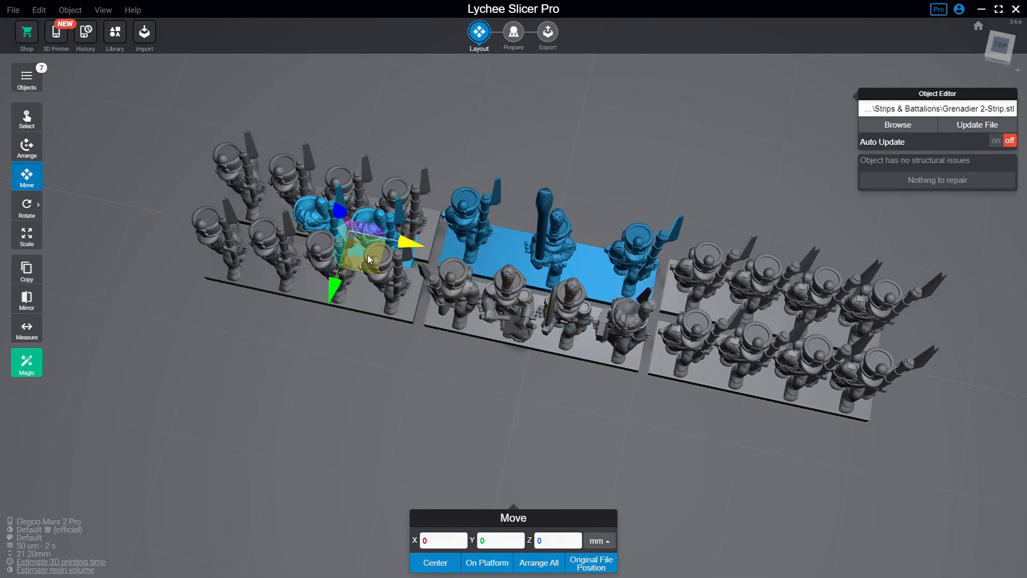
pyautogui.moveTo(367, 255); pyautogui.dragTo(204, 217)
pyautogui.moveTo(361, 186); pyautogui.dragTo(471, 200, button='right')
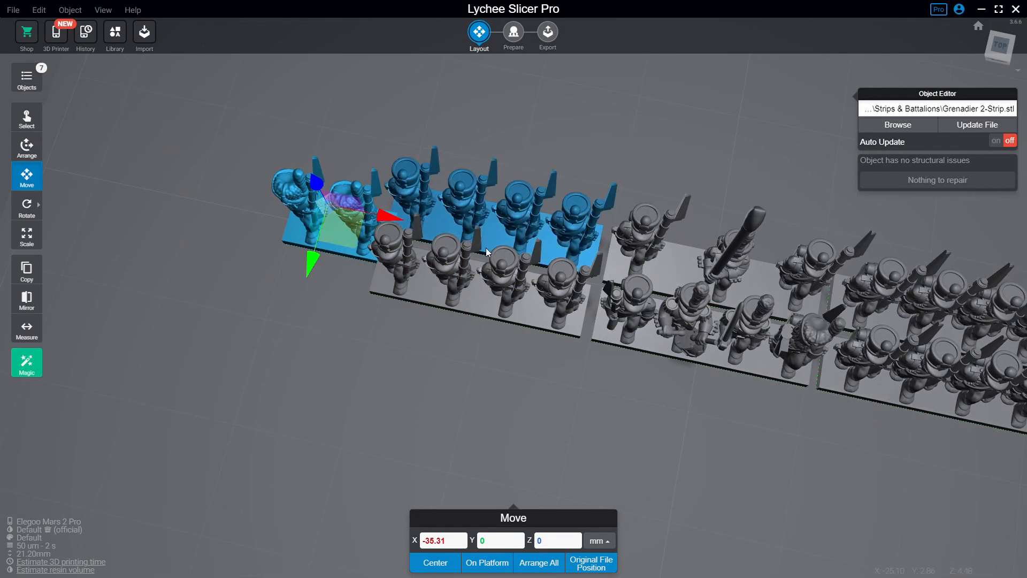
# Slide the Grenadier 2-strip farther out past the fusilier strips to about X -49 mm, then deselect it
pyautogui.moveTo(486, 248); pyautogui.dragTo(518, 282)
pyautogui.moveTo(513, 384); pyautogui.dragTo(566, 372)
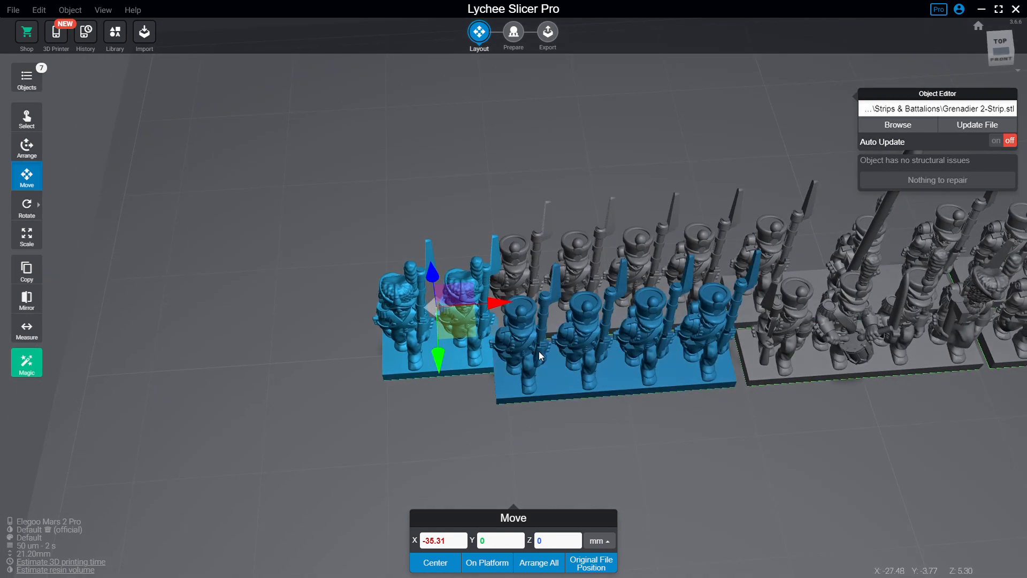
pyautogui.moveTo(502, 301); pyautogui.dragTo(330, 311)
pyautogui.click(428, 229)
pyautogui.moveTo(428, 230); pyautogui.dragTo(414, 278)
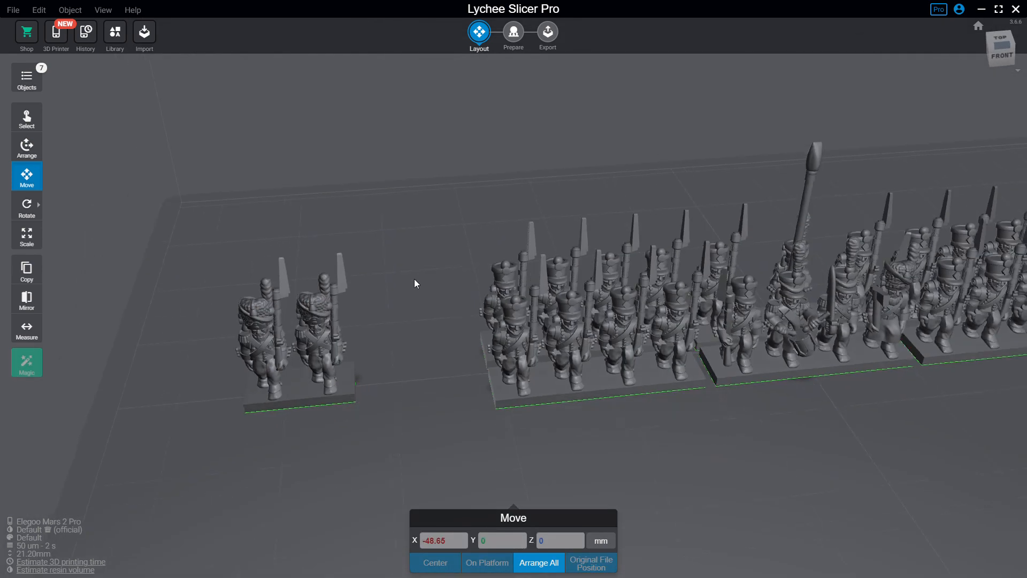
pyautogui.scroll(-1, 414, 278)
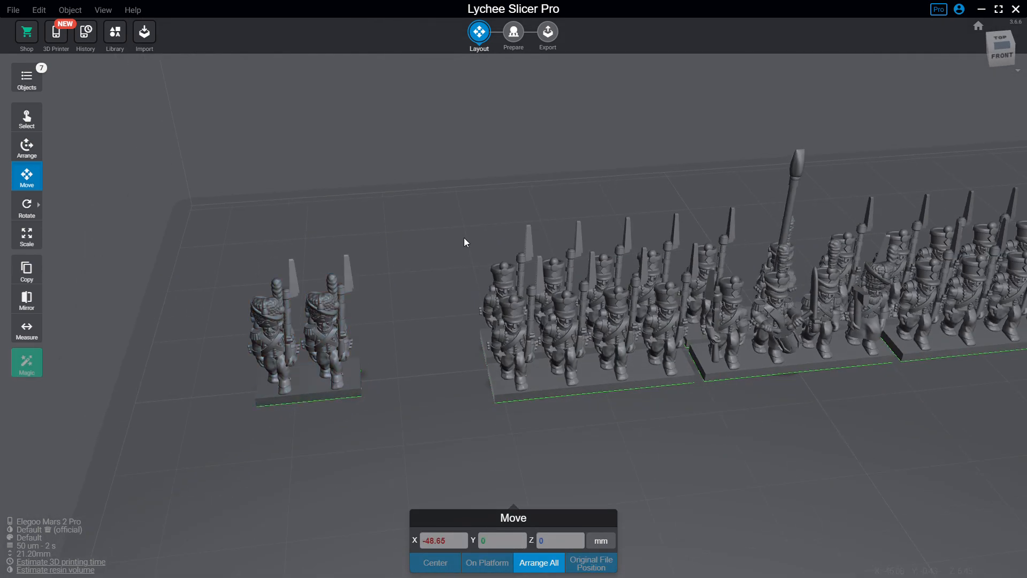
# Try the new Fusilier in Shako 2-strip at X -41 mm and at X -36 mm
pyautogui.moveTo(465, 239); pyautogui.dragTo(481, 259)
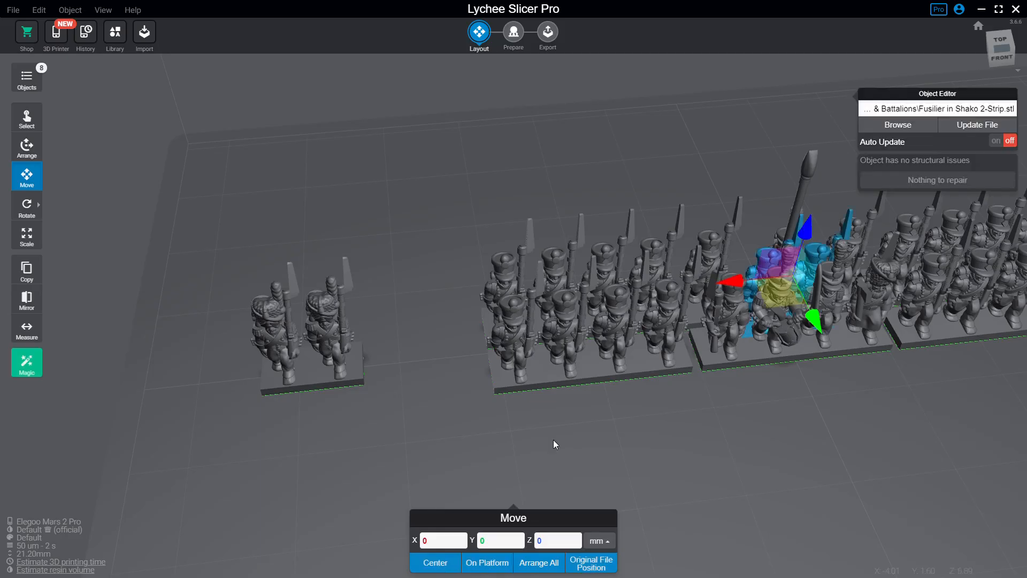
pyautogui.click(444, 544)
pyautogui.press('BackSpace')
pyautogui.write('-41')
pyautogui.press('Return')
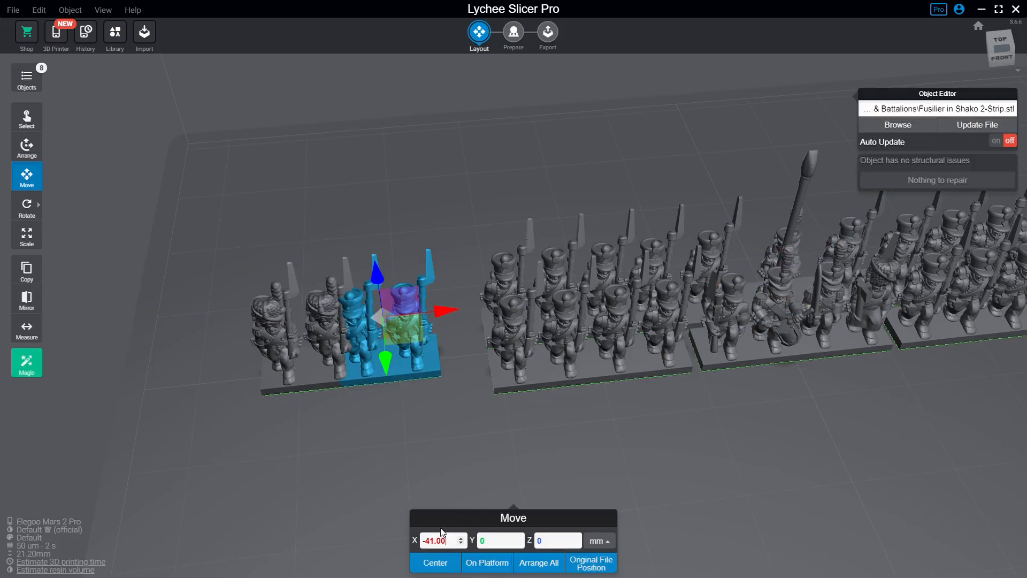
pyautogui.tripleClick(444, 538)
pyautogui.write('-36')
pyautogui.press('Return')
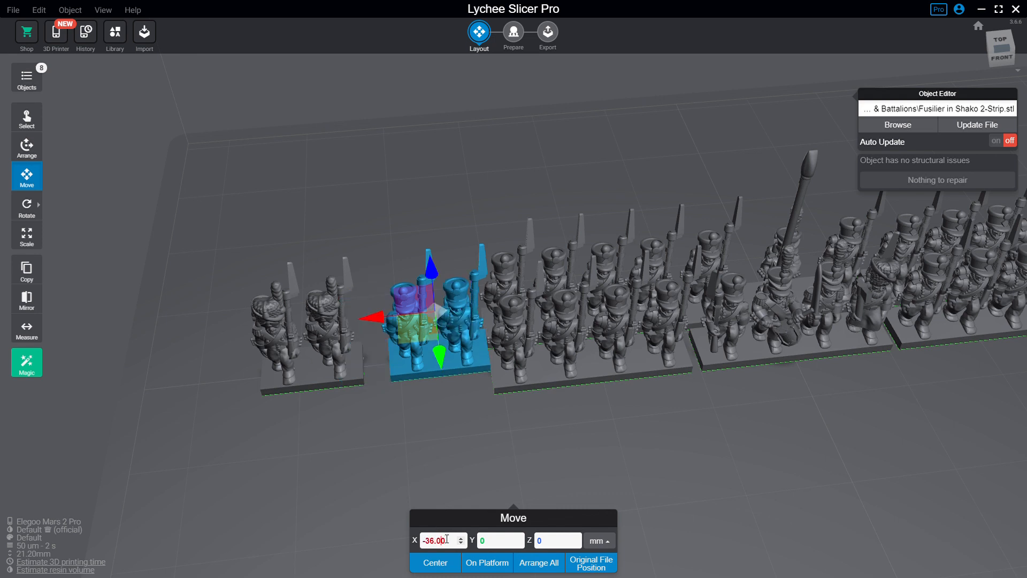
# Place the Fusilier in Shako 2-strip beside the rear fusilier 4-strip at X -37 mm and Y 3 mm
pyautogui.tripleClick(441, 534)
pyautogui.write('-37')
pyautogui.press('Return')
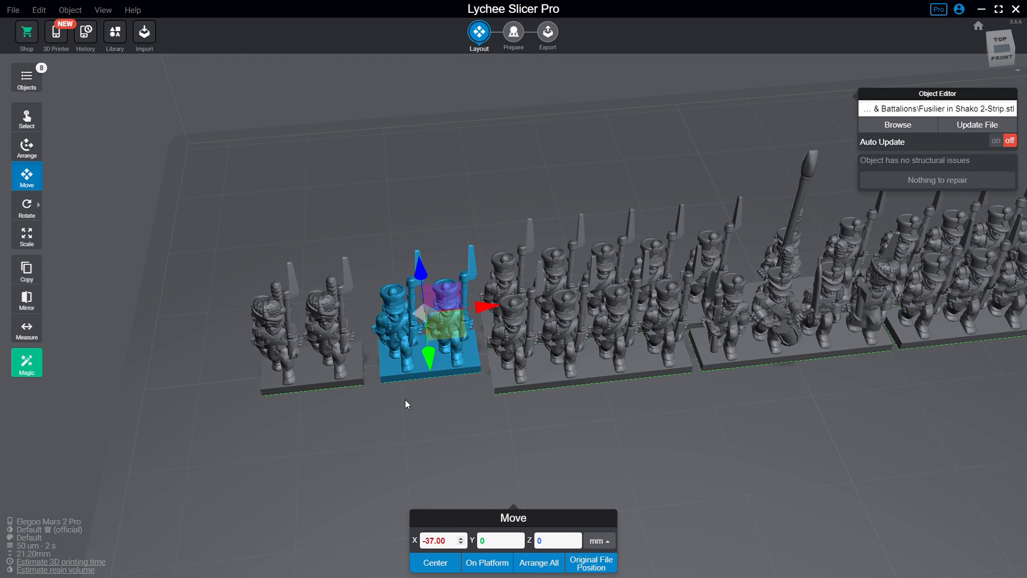
pyautogui.moveTo(406, 400); pyautogui.dragTo(420, 395)
pyautogui.click(430, 381)
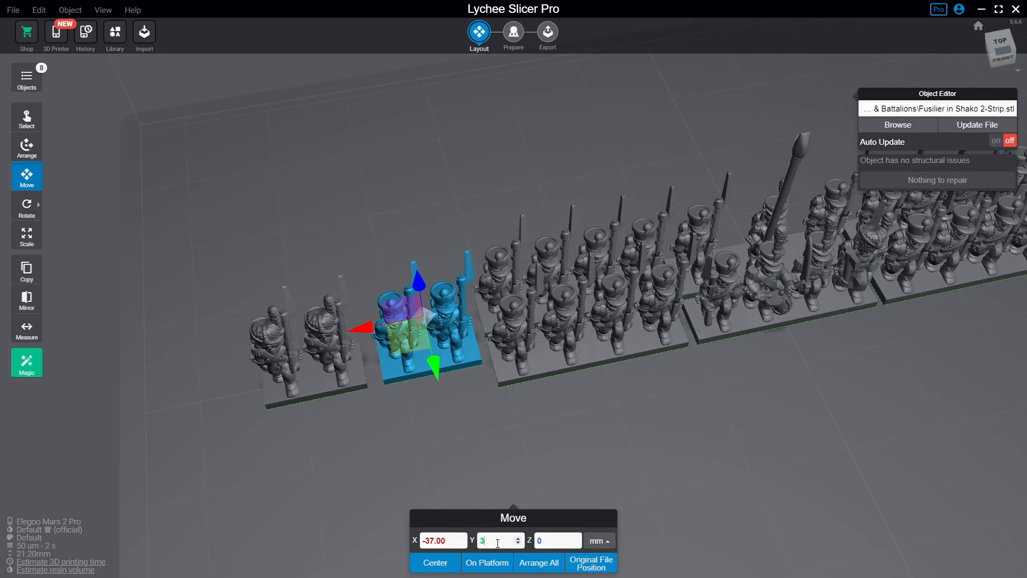
pyautogui.press('Return')
pyautogui.click(523, 451)
# Add a second Fusilier in Shako 2-strip and place it in front of the first at X -37 mm and Y -3 mm
pyautogui.click(440, 347)
pyautogui.hotkey('ctrl', 'd')
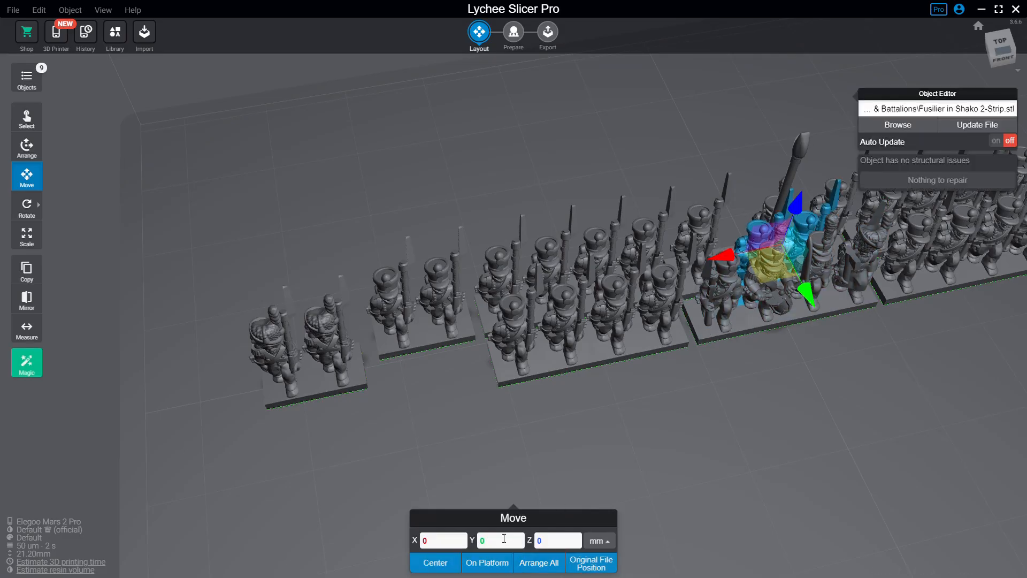
pyautogui.click(503, 539)
pyautogui.write('-3')
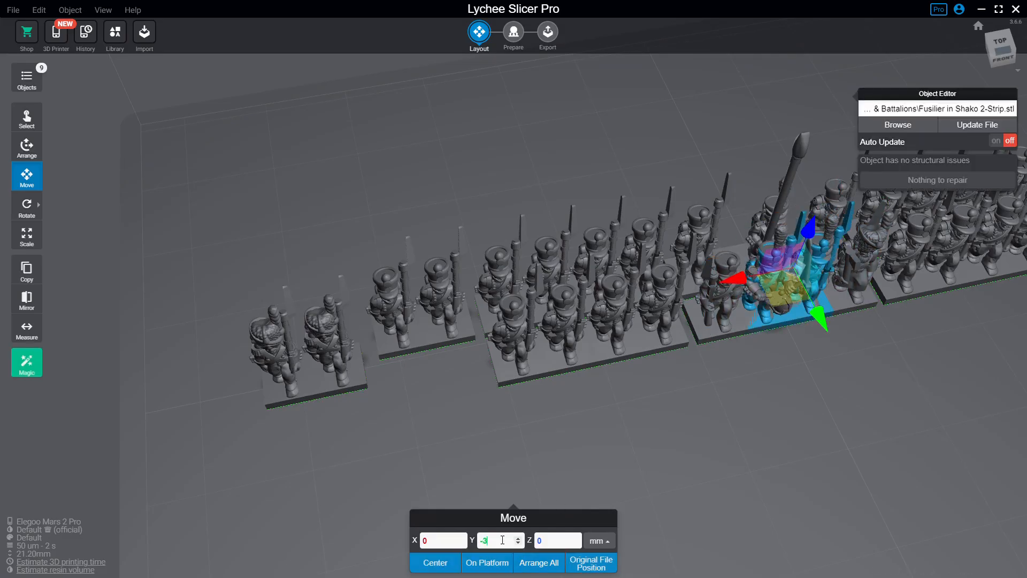
pyautogui.click(444, 543)
pyautogui.write('-37')
pyautogui.press('Return')
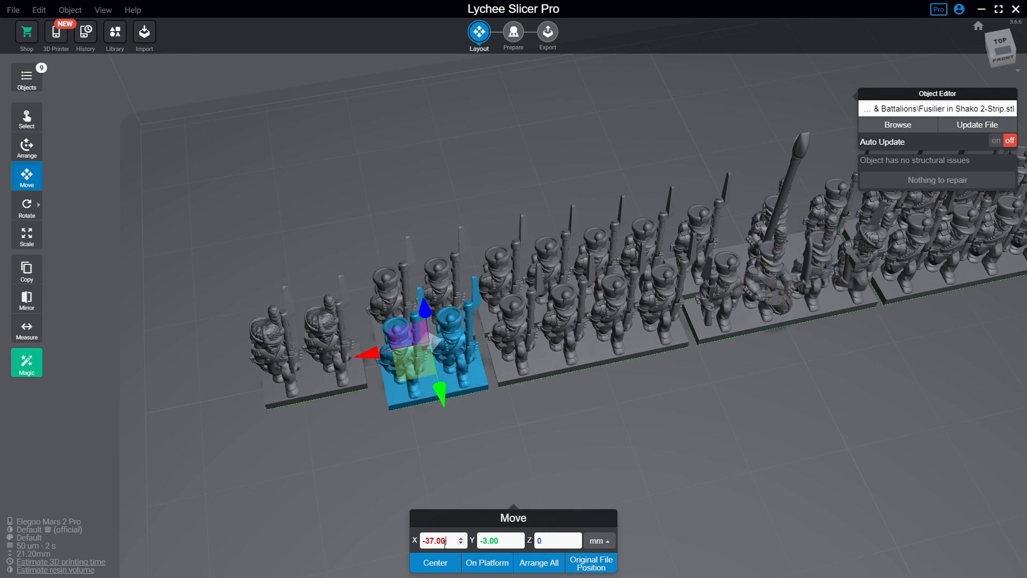
# Try the Grenadier 2-strip at X positions of 45, -46 and -47 mm
pyautogui.click(348, 393)
pyautogui.moveTo(337, 418); pyautogui.dragTo(345, 441, button='right')
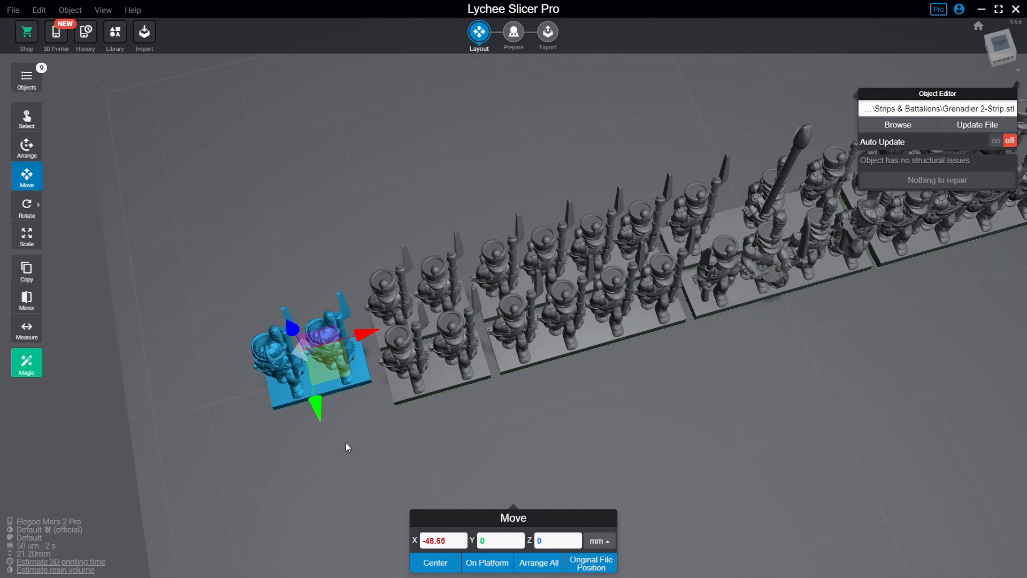
pyautogui.doubleClick(439, 541)
pyautogui.write('45')
pyautogui.press('Return')
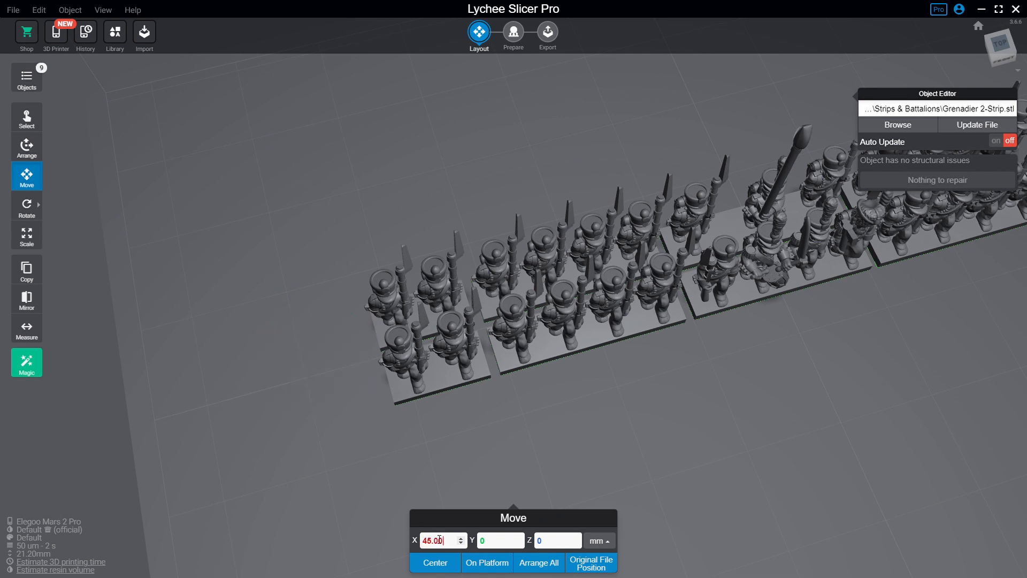
pyautogui.doubleClick(446, 539)
pyautogui.write('-46')
pyautogui.press('Return')
pyautogui.doubleClick(447, 540)
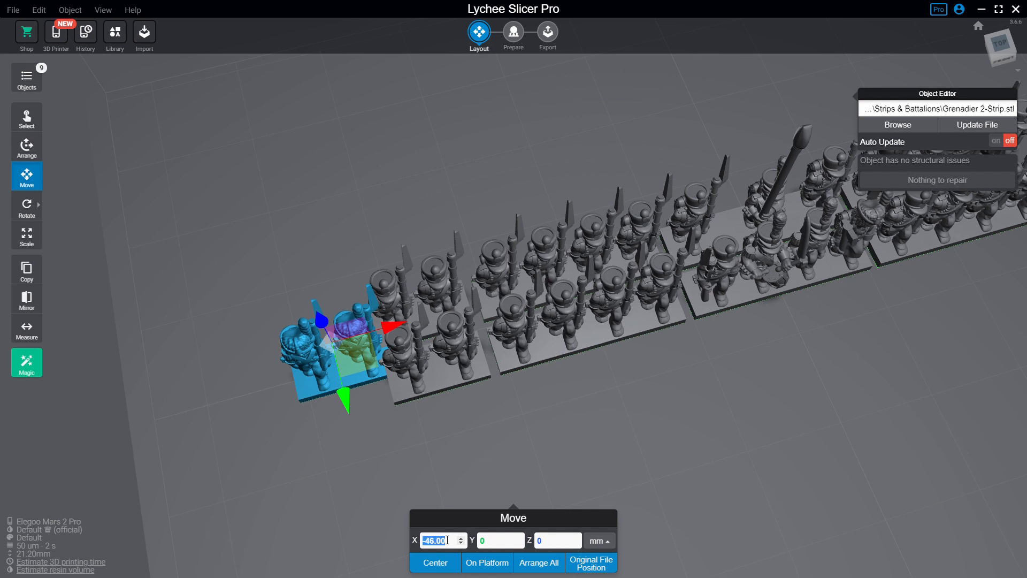
pyautogui.write('-47')
pyautogui.press('Return')
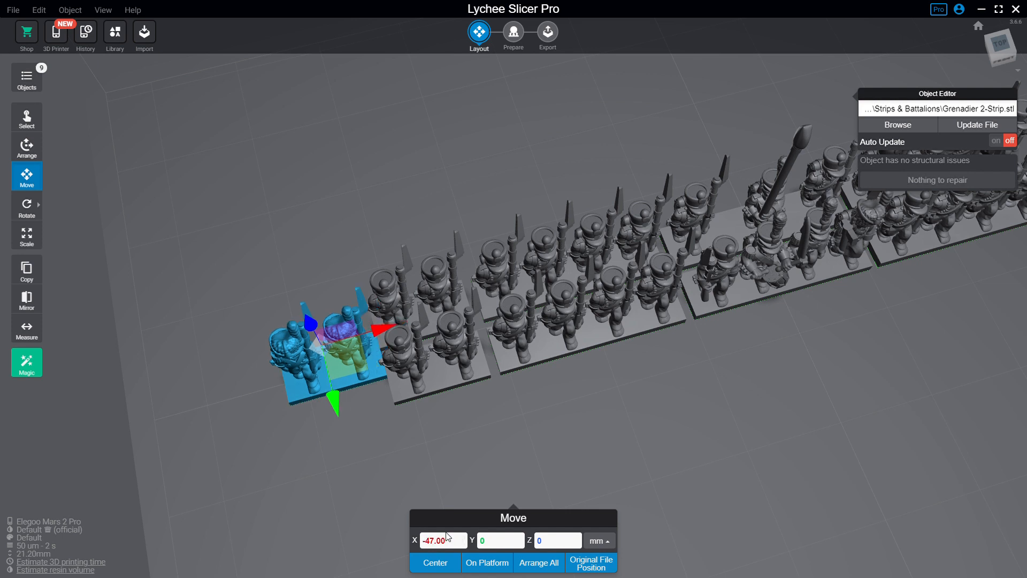
# Place the Grenadier 2-strip beside the rear fusilier 2-strip at X -48 mm and Y 3 mm
pyautogui.doubleClick(447, 540)
pyautogui.write('-48')
pyautogui.press('Return')
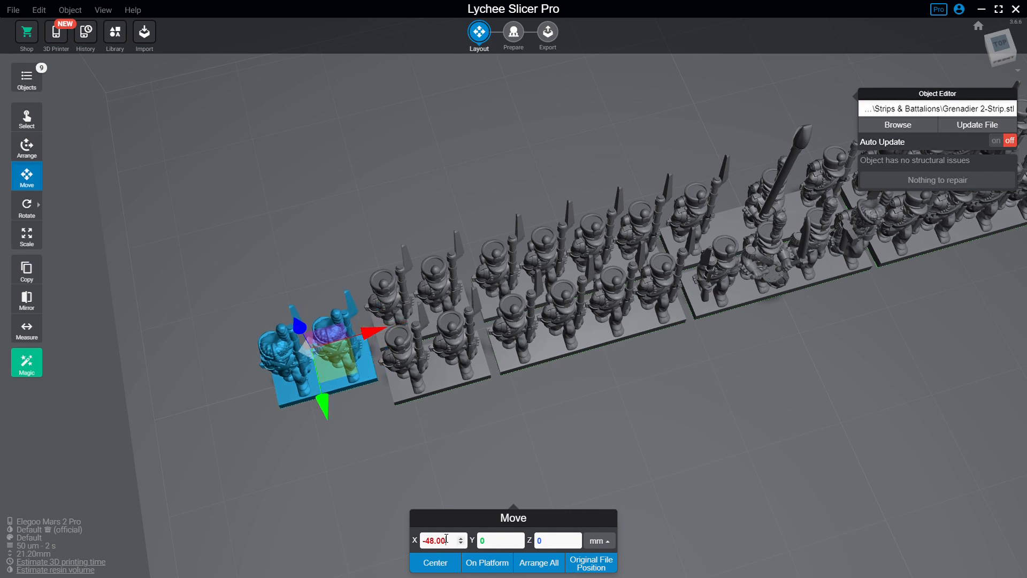
pyautogui.click(296, 458)
pyautogui.click(349, 396)
pyautogui.moveTo(329, 425); pyautogui.dragTo(505, 444)
pyautogui.click(501, 540)
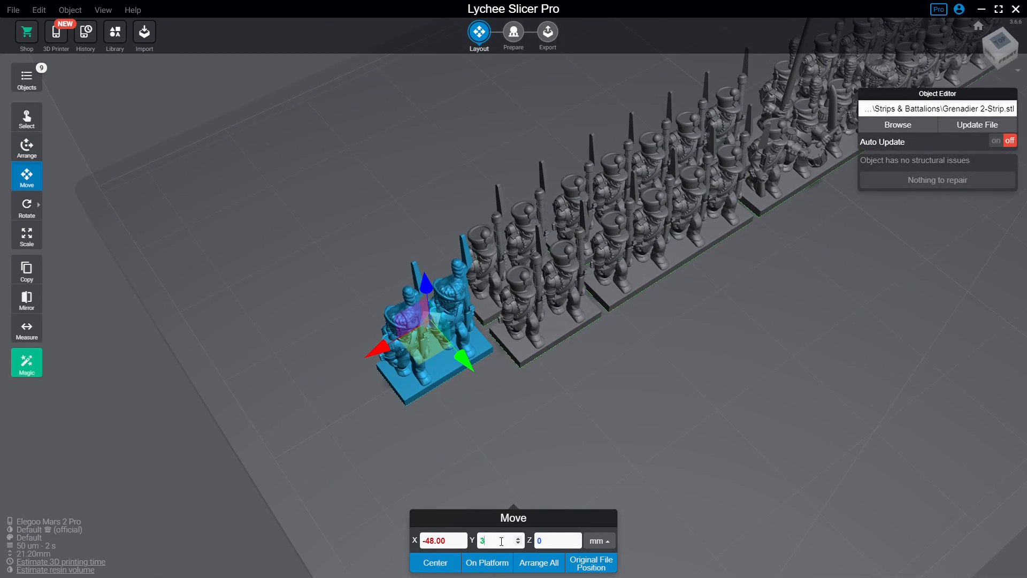
pyautogui.write('3')
pyautogui.press('Return')
pyautogui.moveTo(598, 434); pyautogui.dragTo(518, 307)
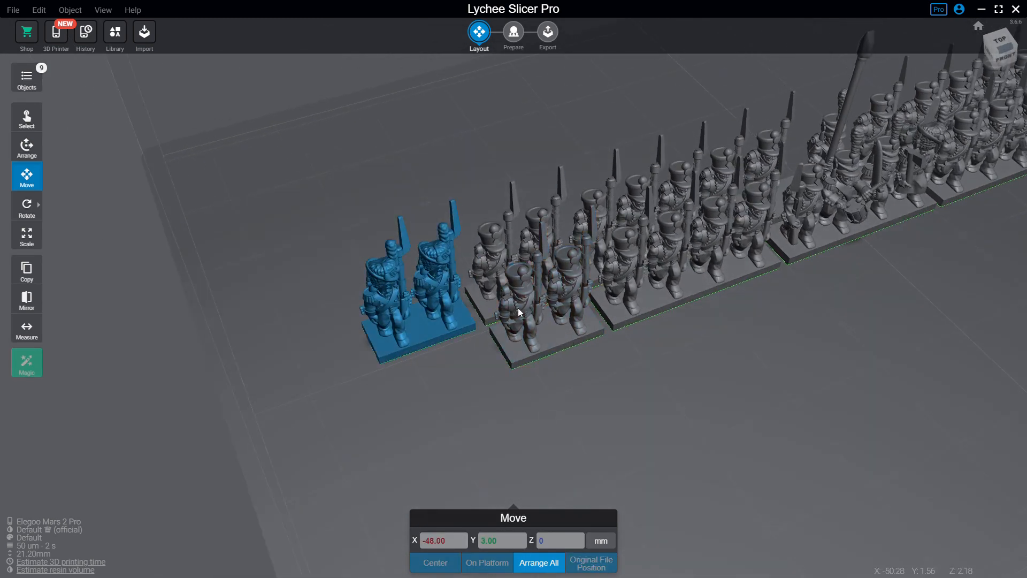
pyautogui.click(551, 376)
# Place the Grenadier & Fanion Bearer 2-strip in front of the Grenadier 2-strip at X -48 mm and Y -3 mm
pyautogui.moveTo(551, 376); pyautogui.dragTo(349, 374)
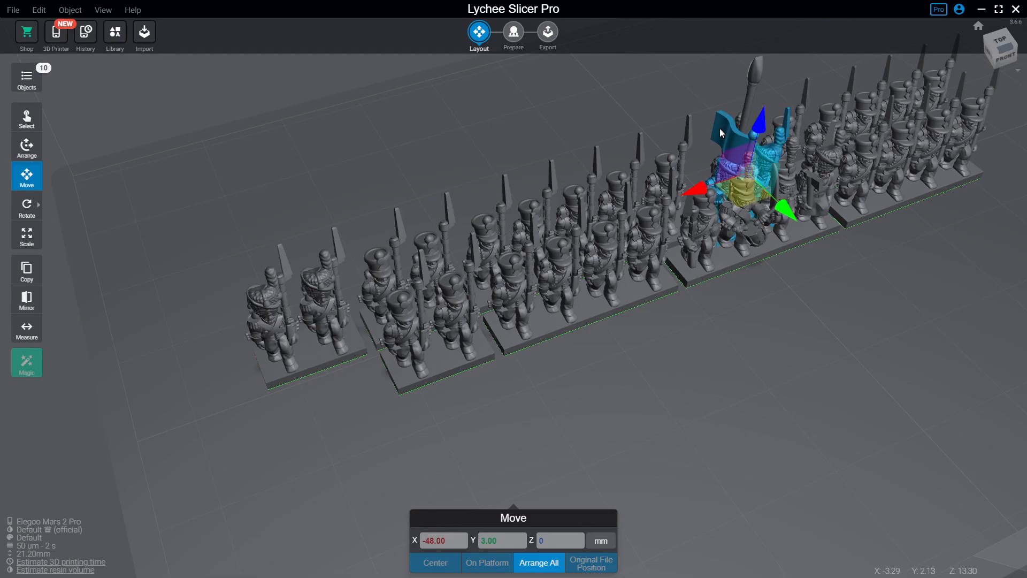
pyautogui.click(300, 357)
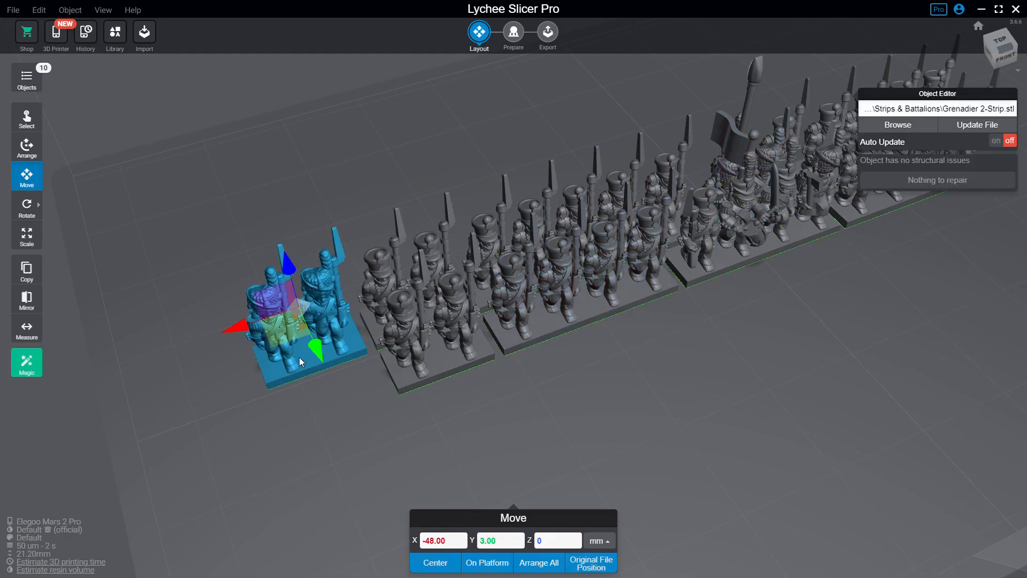
pyautogui.click(725, 124)
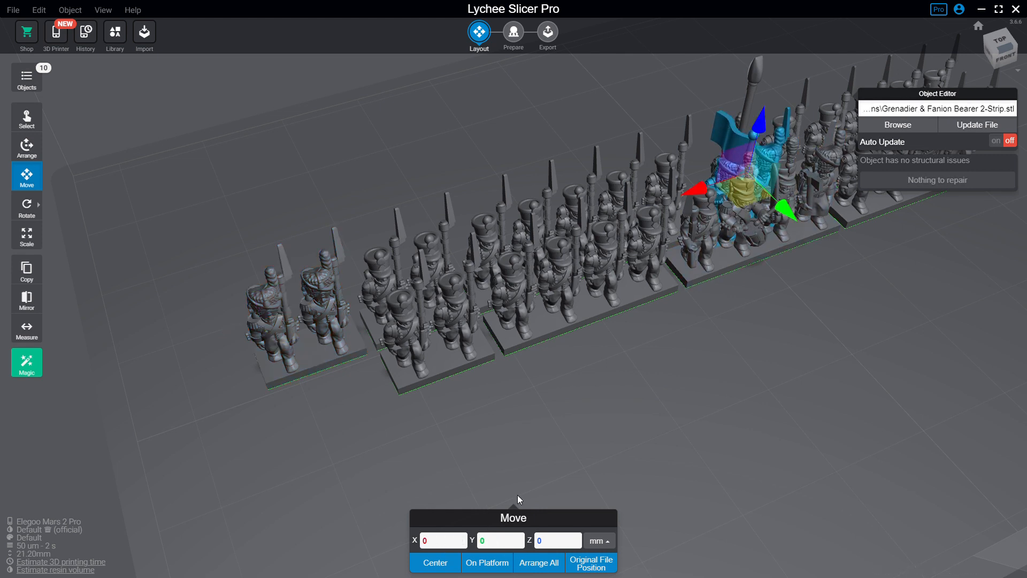
pyautogui.click(459, 537)
pyautogui.write('-48')
pyautogui.press('Return')
pyautogui.click(495, 542)
pyautogui.write('-')
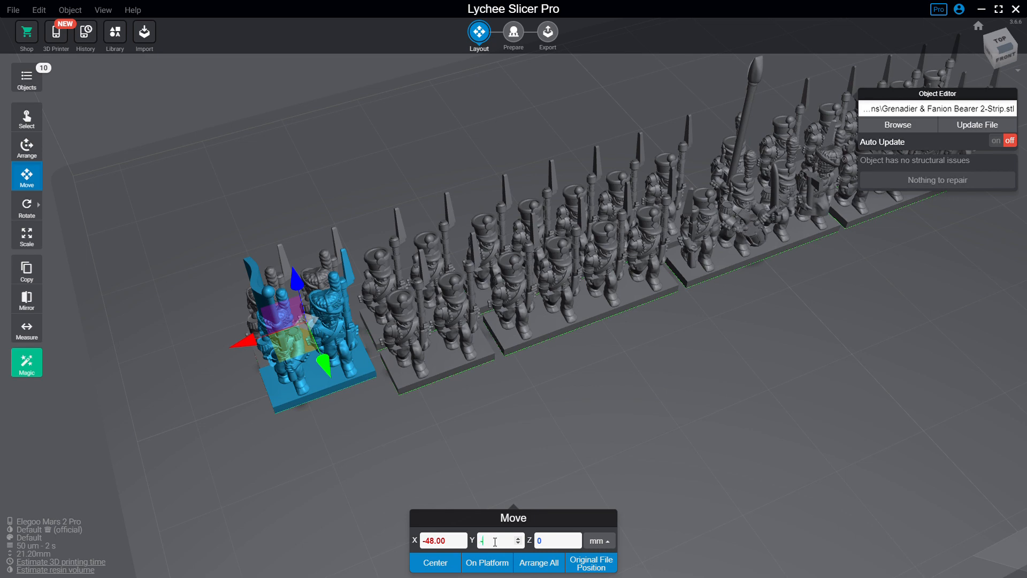
pyautogui.write('3')
pyautogui.click(603, 391)
# Move the Voltigeur in Shako 2-strip out to the opposite end of the battalion at X 47 mm
pyautogui.moveTo(602, 391); pyautogui.dragTo(455, 442, button='right')
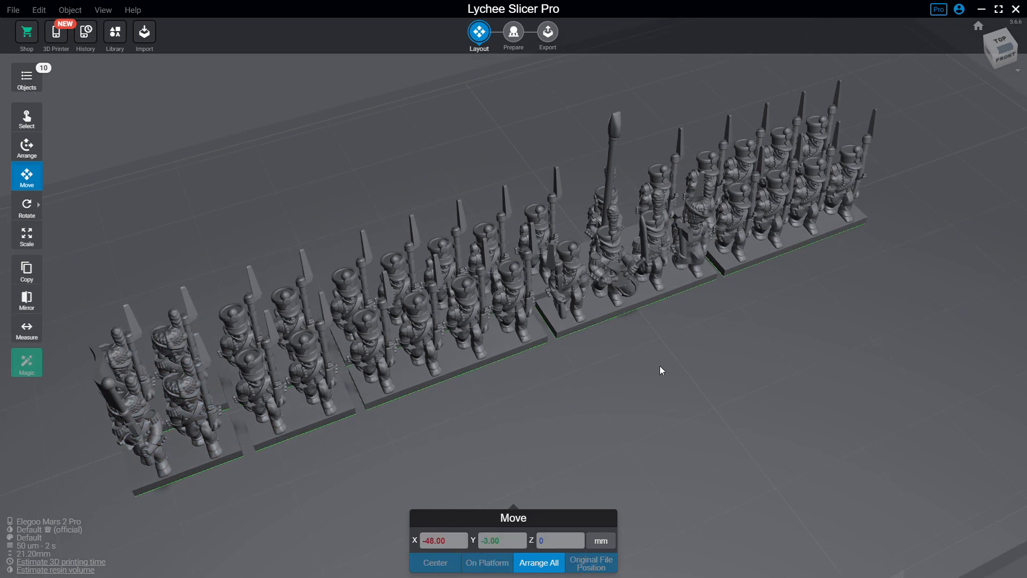
pyautogui.moveTo(808, 347); pyautogui.dragTo(669, 381)
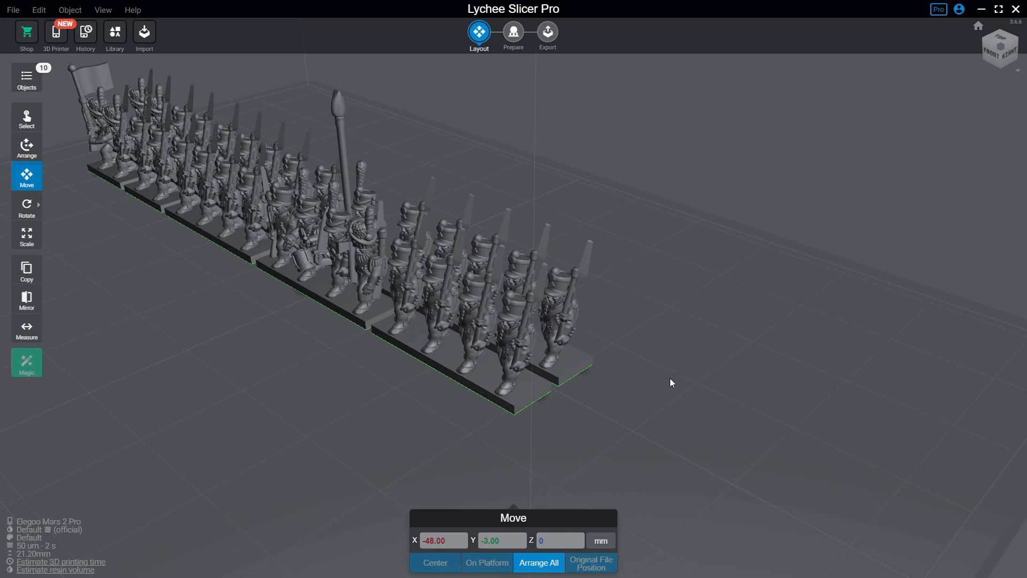
pyautogui.moveTo(670, 377); pyautogui.dragTo(700, 379)
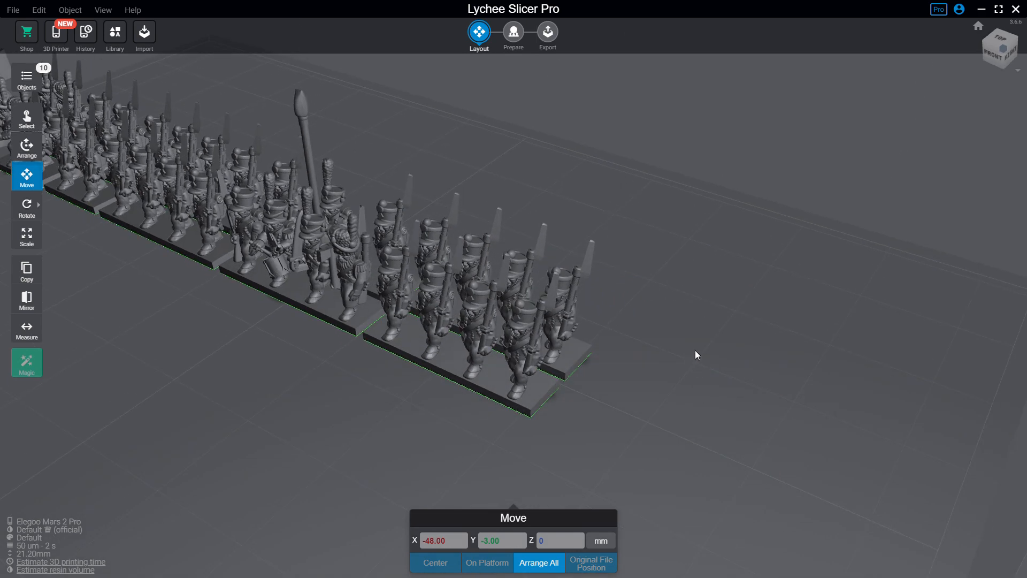
pyautogui.moveTo(373, 303); pyautogui.dragTo(417, 326)
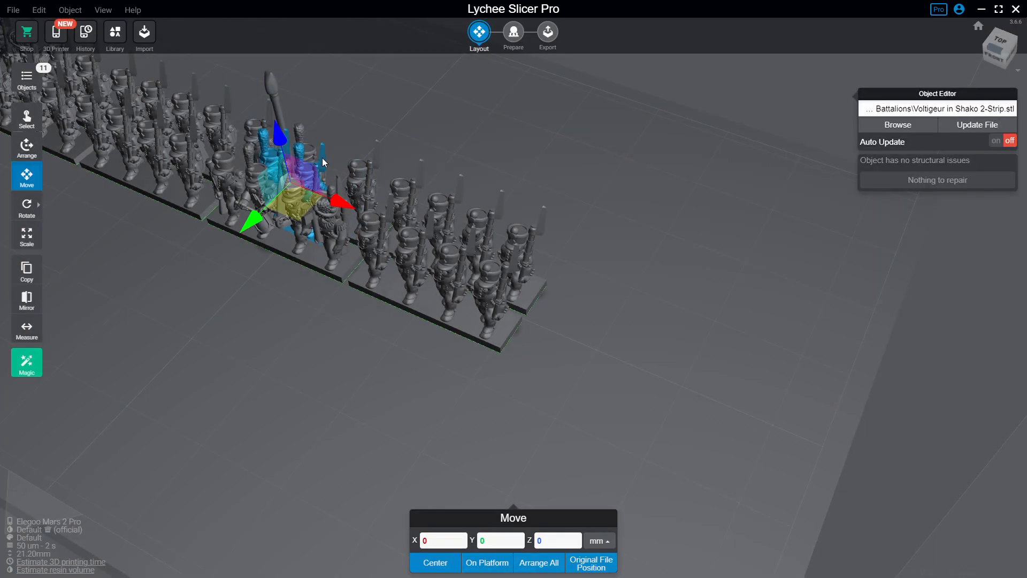
pyautogui.click(439, 541)
pyautogui.press('Return')
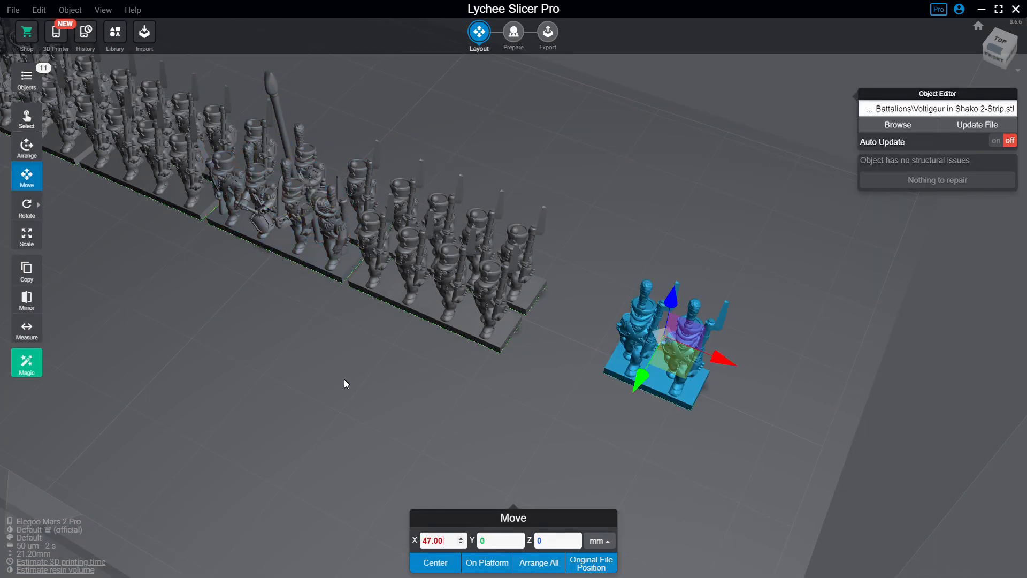
# Move the Voltigeur in Shako 2-strip to X 48 mm and Y 3 mm in the rear rank
pyautogui.moveTo(345, 383); pyautogui.dragTo(211, 240, button='right')
pyautogui.click(107, 128)
pyautogui.click(822, 406)
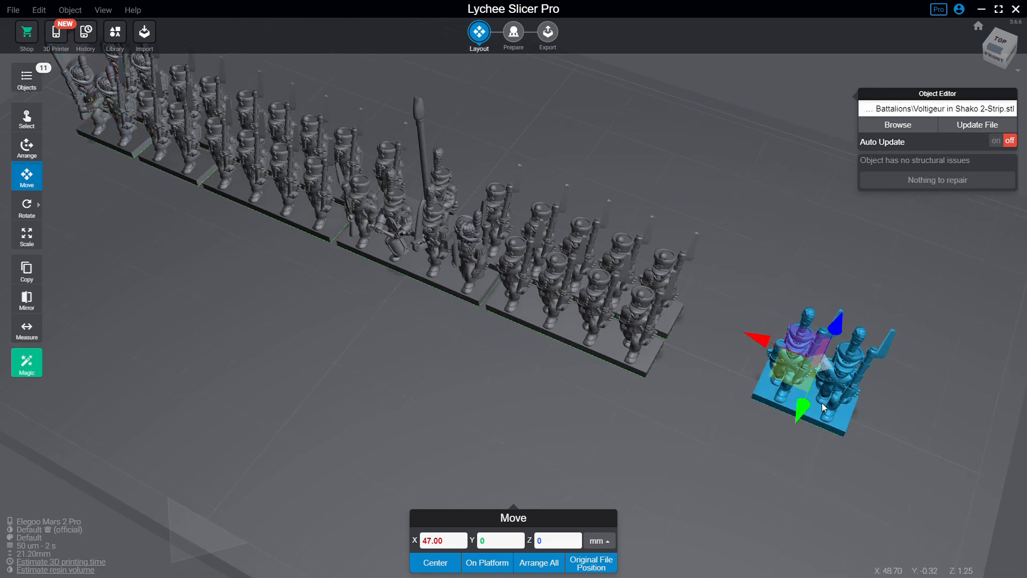
pyautogui.doubleClick(434, 541)
pyautogui.write('48')
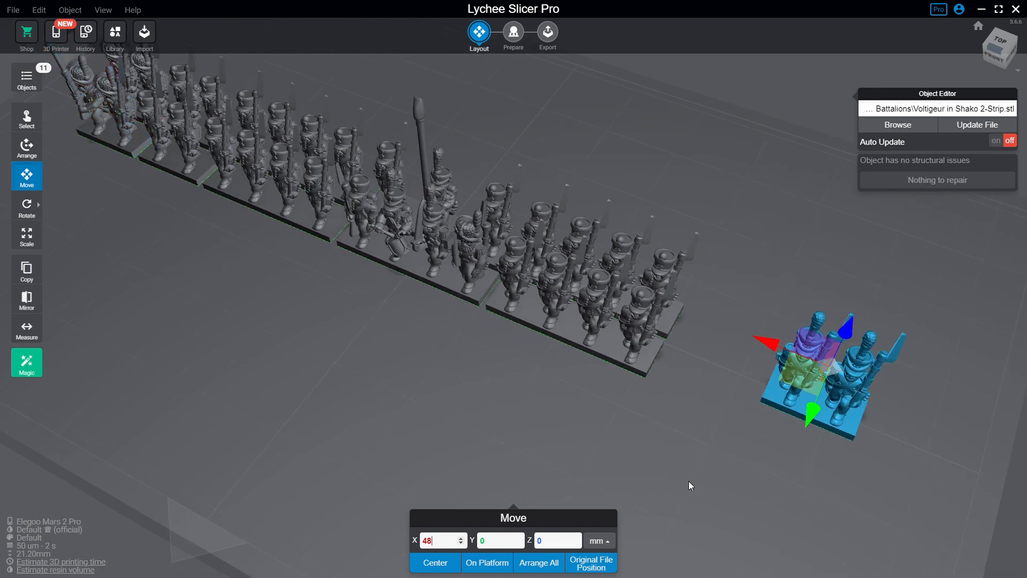
pyautogui.press('Return')
pyautogui.write('-3')
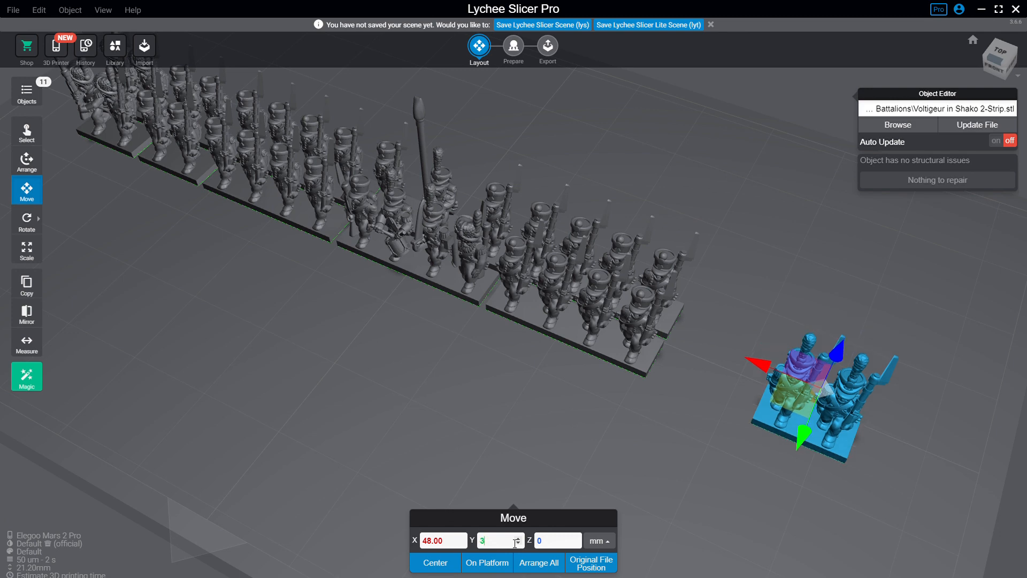
pyautogui.press('Return')
pyautogui.moveTo(658, 409); pyautogui.dragTo(678, 394)
pyautogui.hotkey('ctrl', 'd')
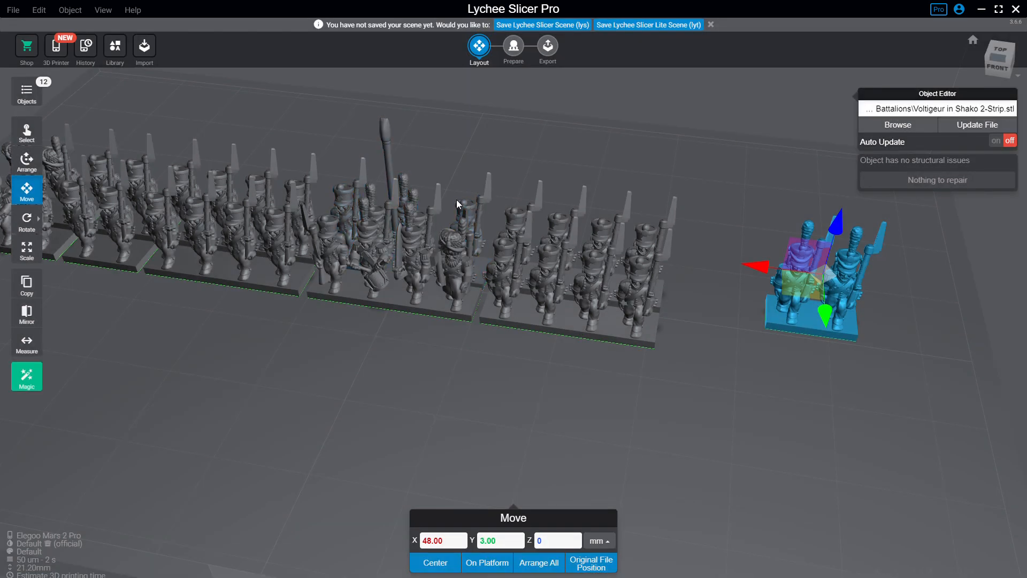
pyautogui.hotkey('ctrl', 'z')
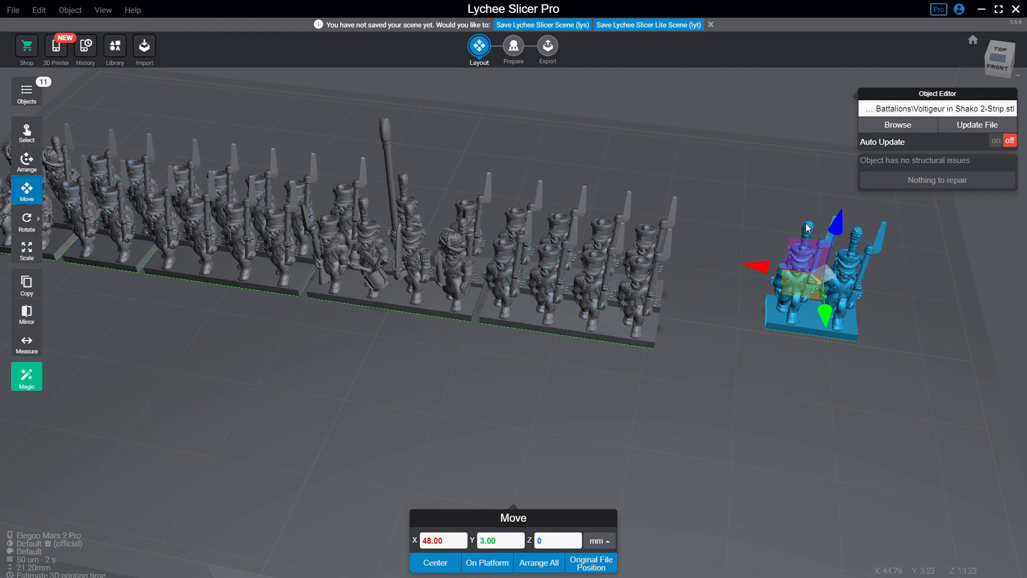
pyautogui.moveTo(727, 204); pyautogui.dragTo(676, 181)
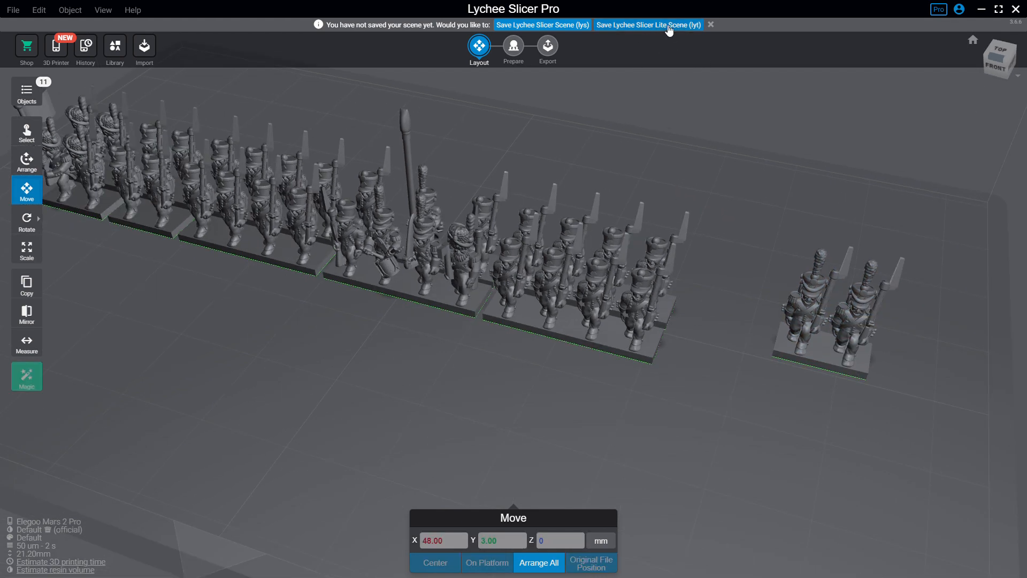
pyautogui.moveTo(654, 133); pyautogui.dragTo(623, 141)
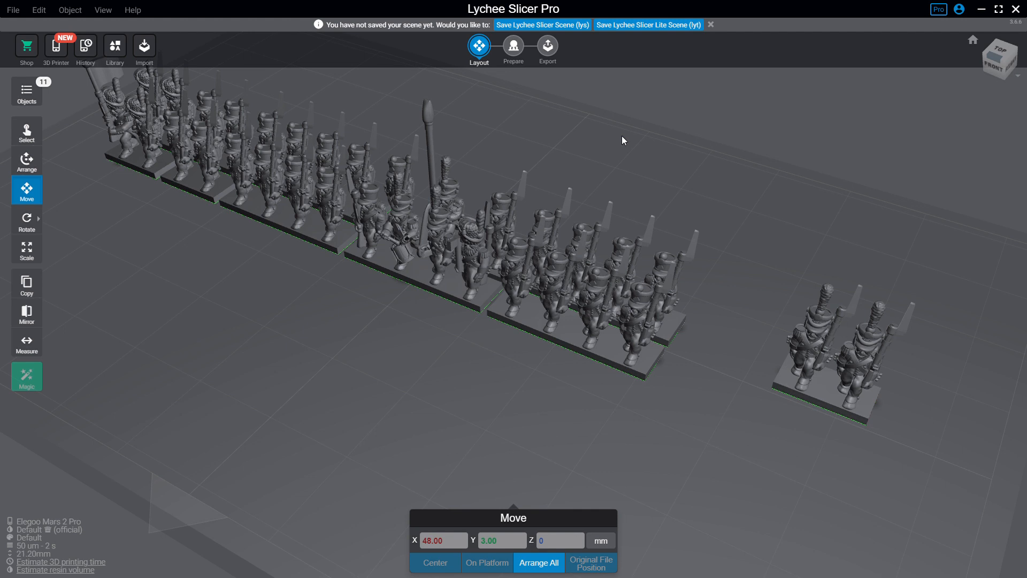
pyautogui.moveTo(650, 158); pyautogui.dragTo(614, 161, button='middle')
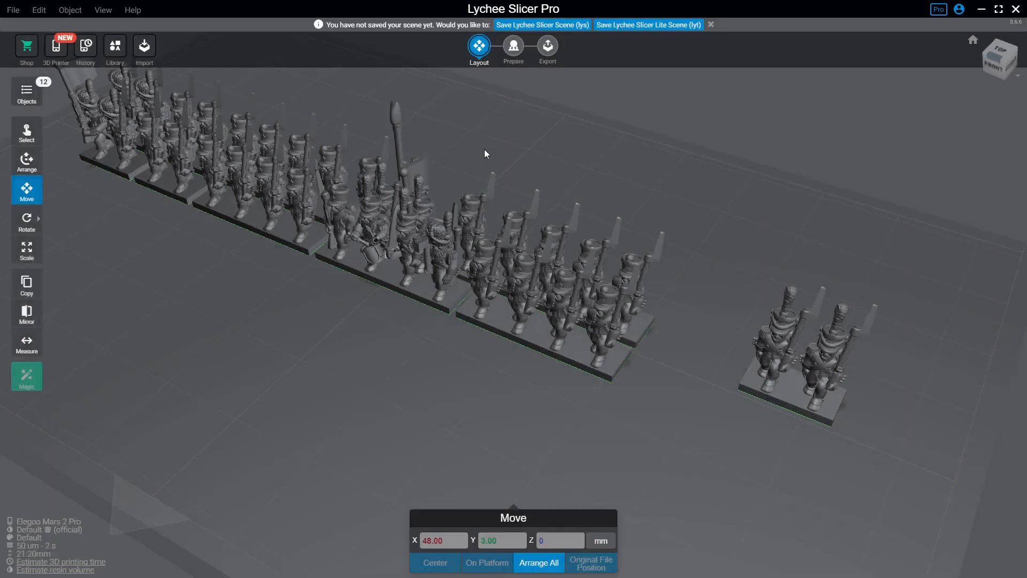
# Place the Voltigeur in Shako & Fanion Bearer 2-strip in front of the other voltigeur strip at X 48 mm and Y -3 mm
pyautogui.click(432, 202)
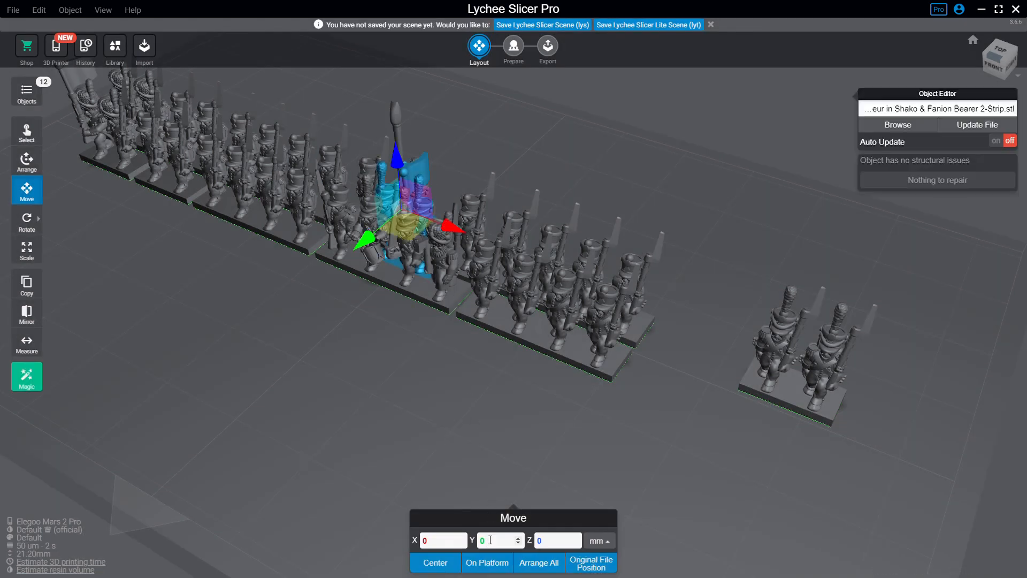
pyautogui.click(445, 538)
pyautogui.write('48')
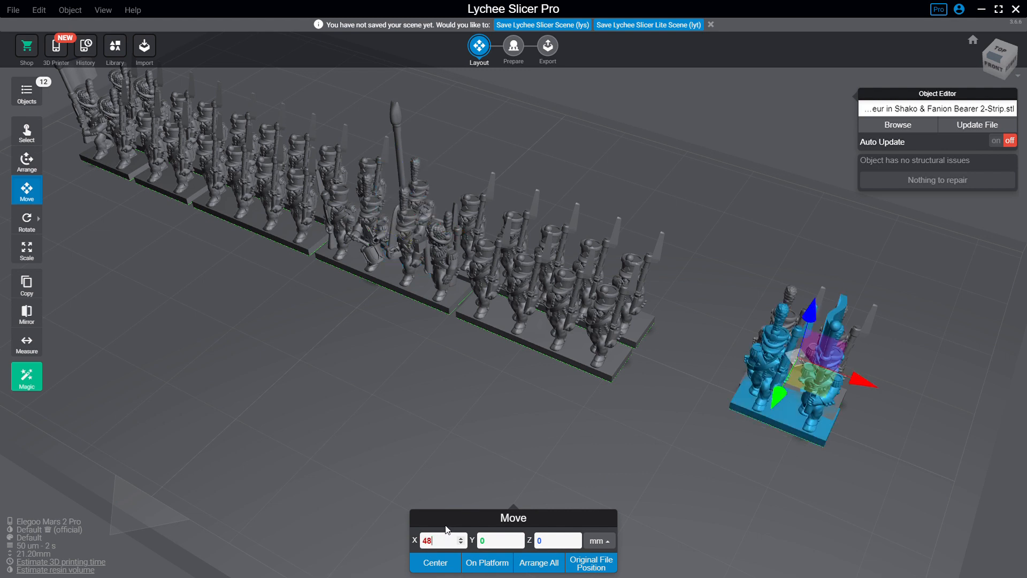
pyautogui.click(506, 540)
pyautogui.write('3')
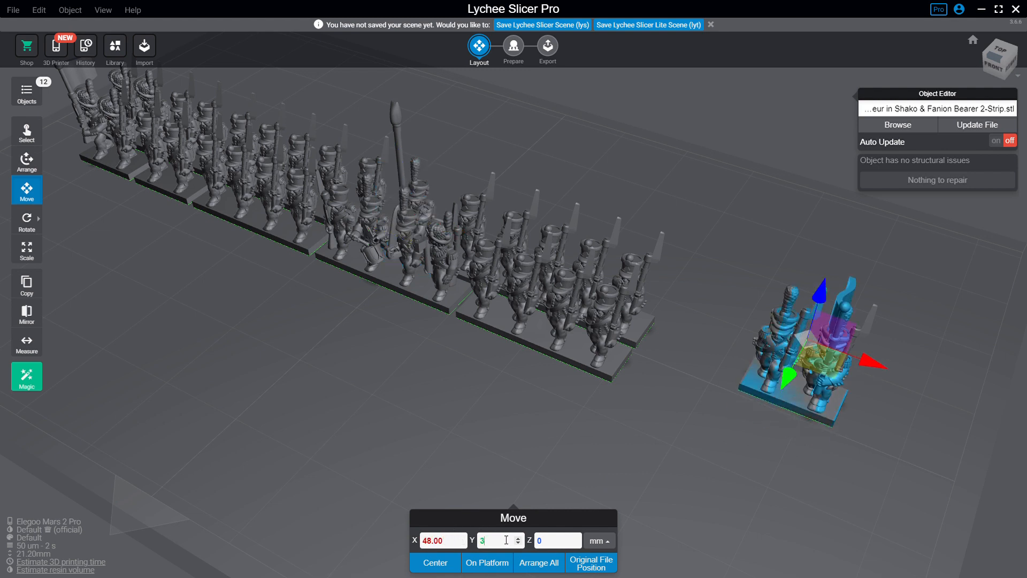
pyautogui.click(497, 543)
pyautogui.write('-3')
# Make two copies of the front Fusilier in Shako 2-strip and move one copy to X 38 mm
pyautogui.click(271, 273)
pyautogui.click(155, 186)
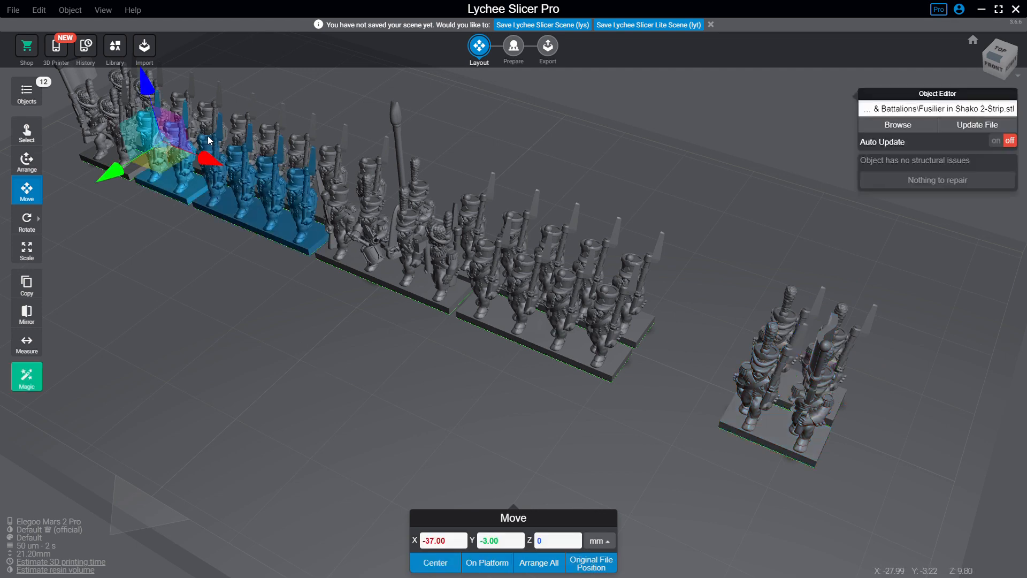
pyautogui.hotkey('ctrl', 'd')
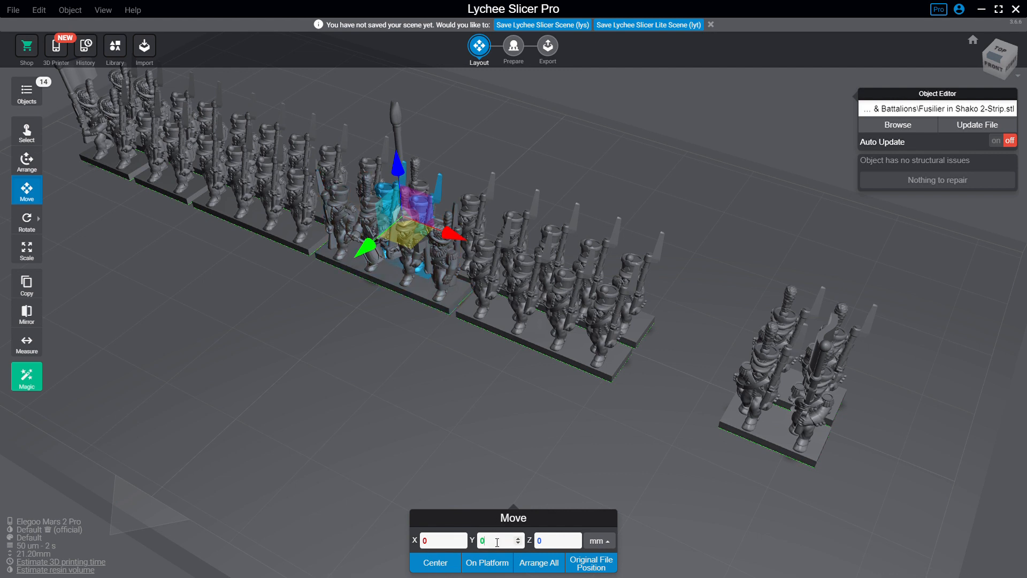
pyautogui.click(446, 545)
pyautogui.write('-38')
pyautogui.press('Return')
pyautogui.click(446, 544)
pyautogui.write('3')
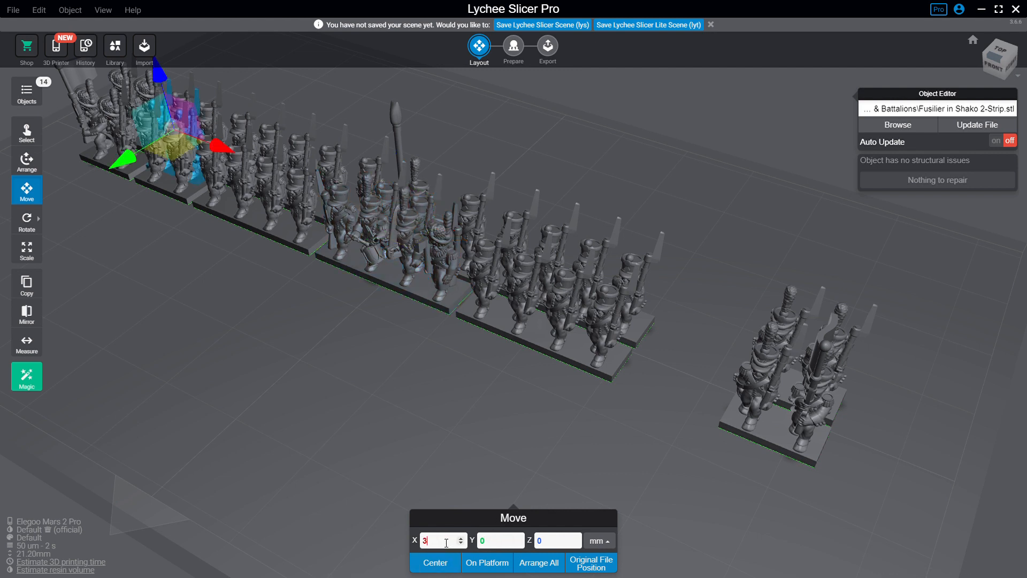
pyautogui.write('8')
pyautogui.press('Return')
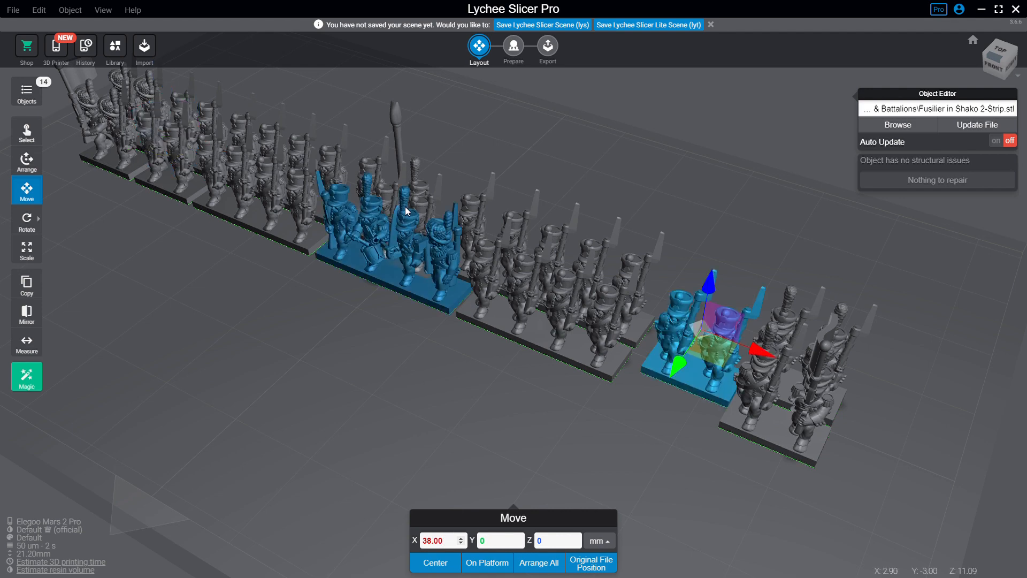
# Move the second Fusilier in Shako 2-strip copy from the plate centre to X 38 mm
pyautogui.click(388, 198)
pyautogui.click(454, 541)
pyautogui.write('38')
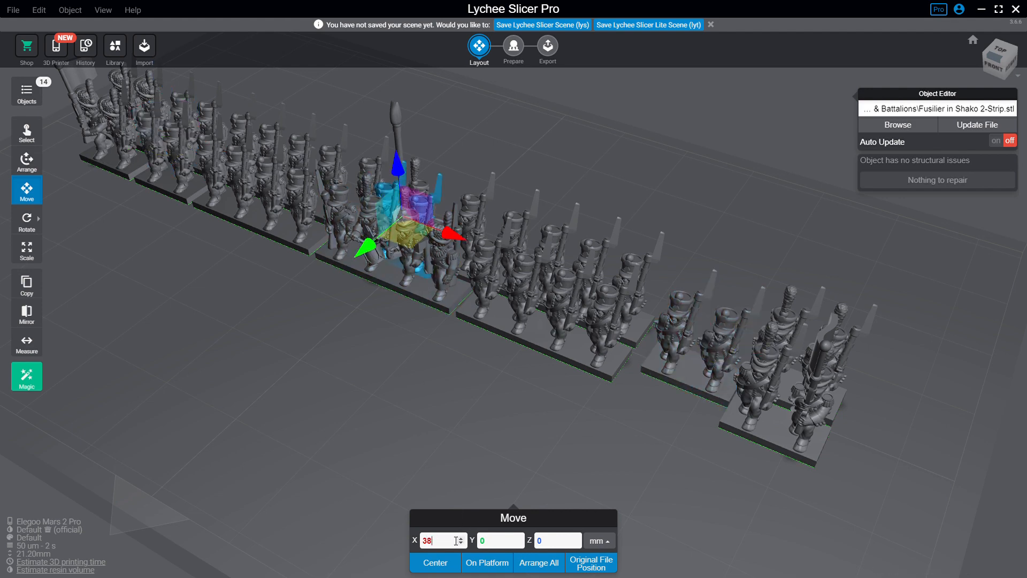
pyautogui.press('Return')
pyautogui.click(665, 434)
pyautogui.moveTo(665, 433); pyautogui.dragTo(667, 279)
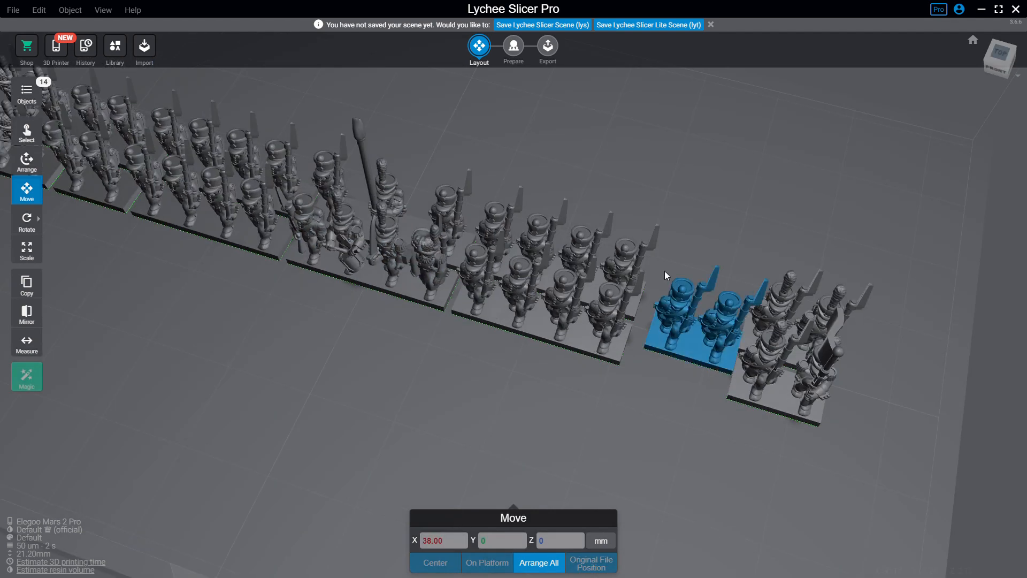
pyautogui.moveTo(668, 322); pyautogui.dragTo(541, 398)
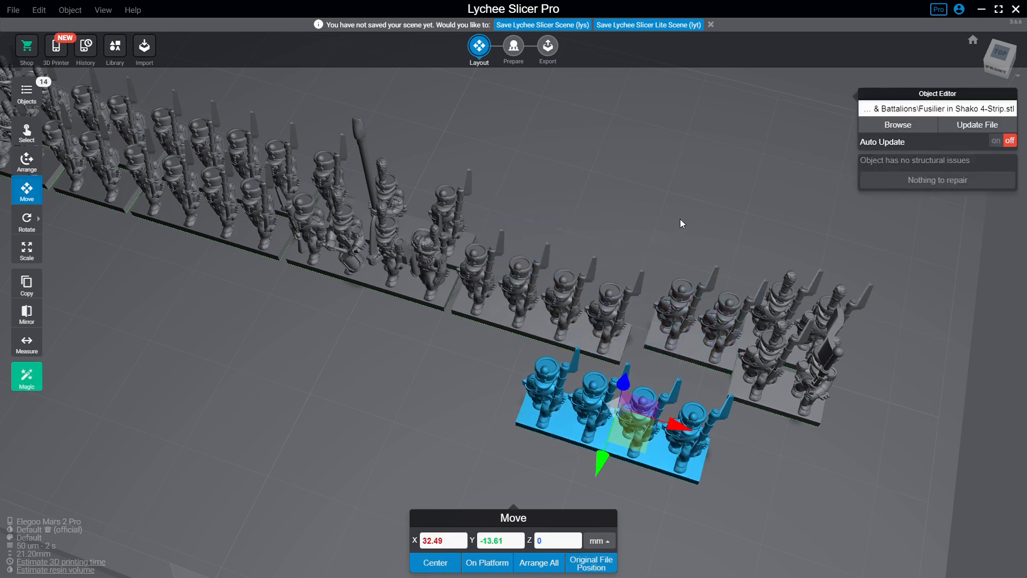
pyautogui.hotkey('ctrl', 'z')
# Place the two fusilier 2-strip copies at X 37 mm, one in front at Y -3 mm and one behind at Y 3 mm
pyautogui.click(680, 282)
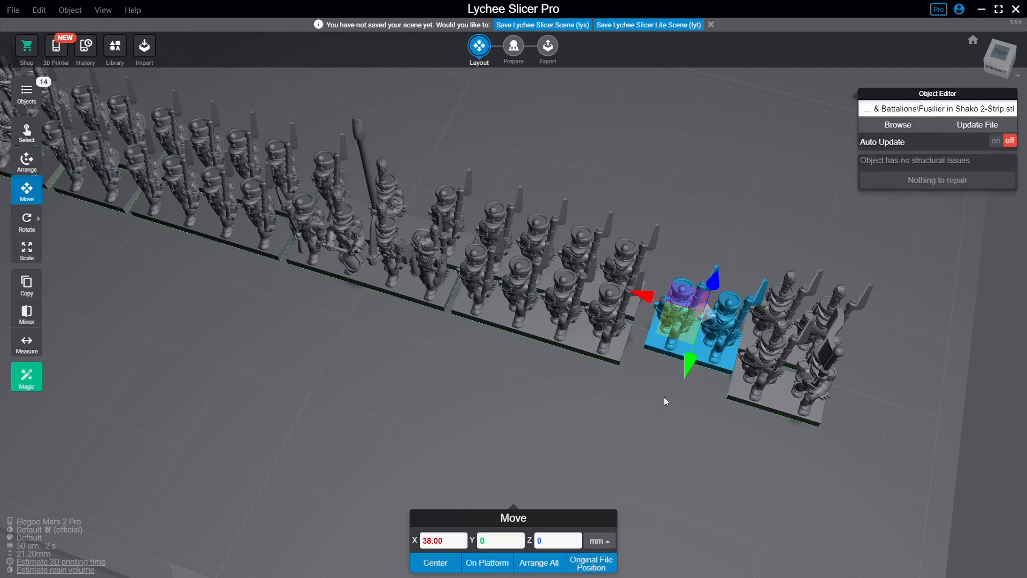
pyautogui.click(443, 541)
pyautogui.write('37')
pyautogui.press('Return')
pyautogui.click(711, 358)
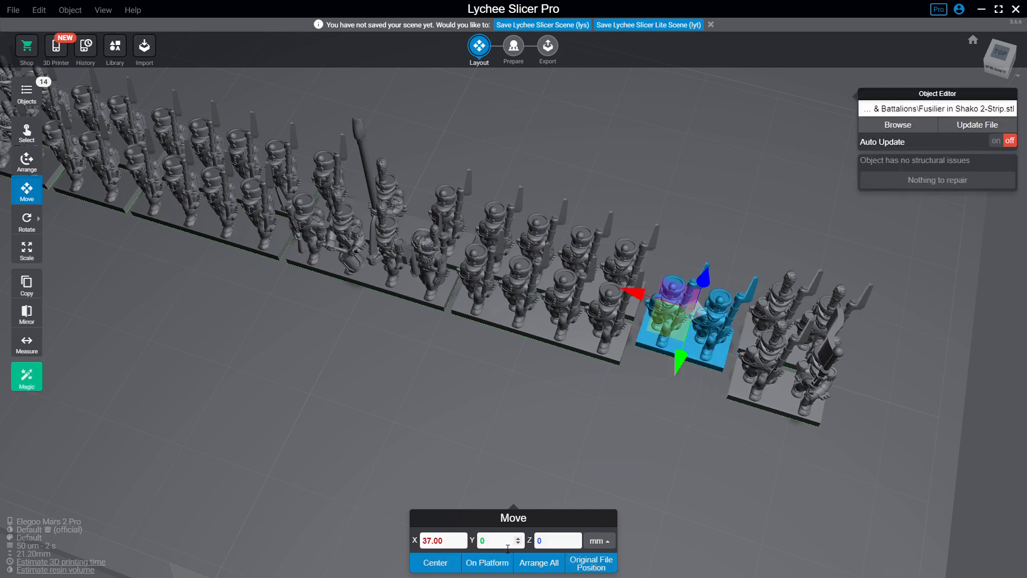
pyautogui.click(504, 540)
pyautogui.write('-3')
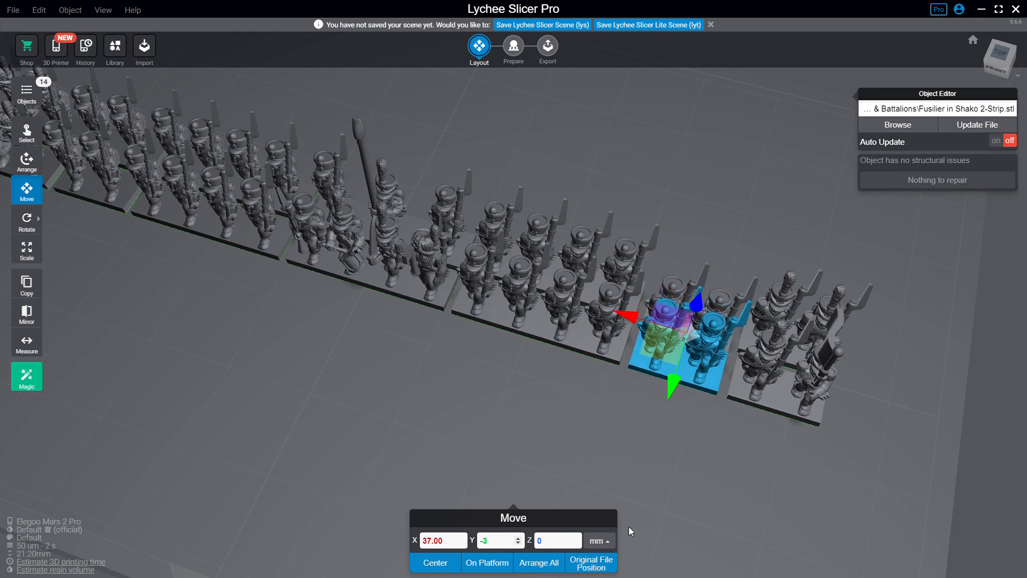
pyautogui.press('Return')
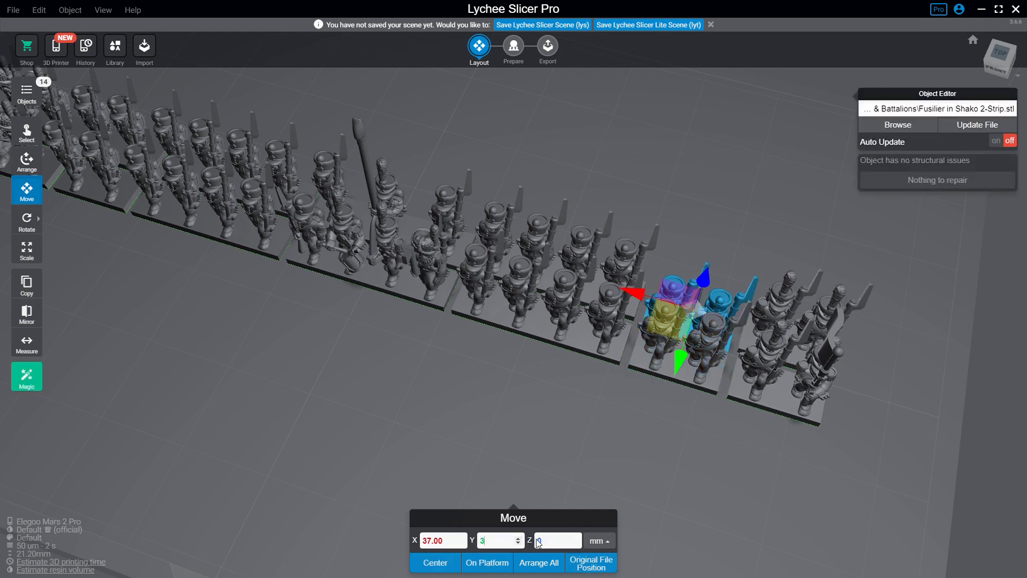
pyautogui.click(679, 492)
# Inspect the full battalion layout and the gaps between its strips from several angles
pyautogui.moveTo(678, 483); pyautogui.dragTo(661, 455, button='right')
pyautogui.scroll(-4, 661, 455)
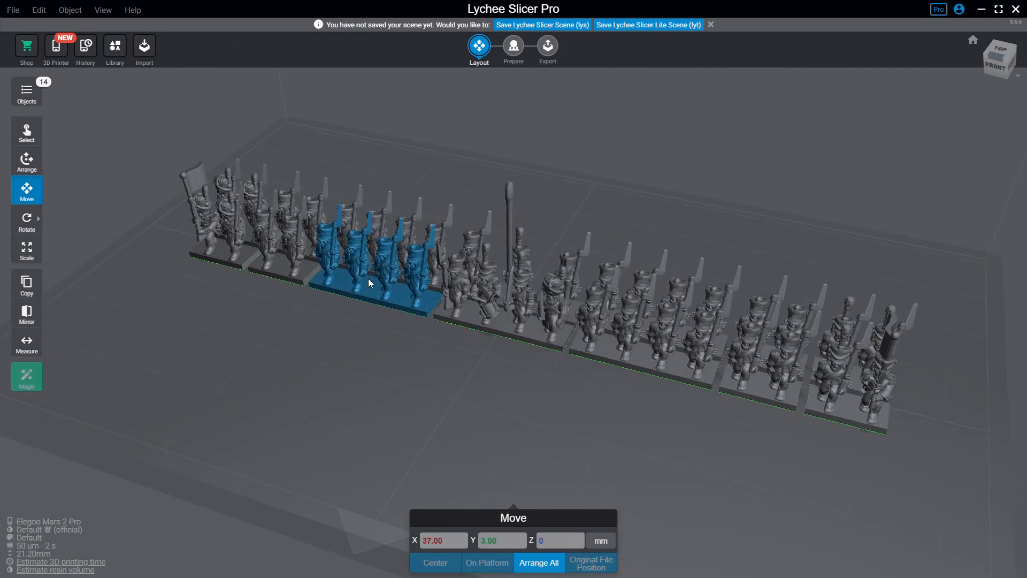
pyautogui.moveTo(188, 133)
pyautogui.mouseDown()
pyautogui.moveTo(744, 384)
pyautogui.moveTo(864, 463)
pyautogui.mouseUp()
pyautogui.scroll(3, 697, 448)
pyautogui.moveTo(696, 452); pyautogui.dragTo(780, 410, button='right')
pyautogui.click(765, 423)
pyautogui.scroll(-2, 781, 410)
pyautogui.moveTo(780, 410); pyautogui.dragTo(766, 371, button='middle')
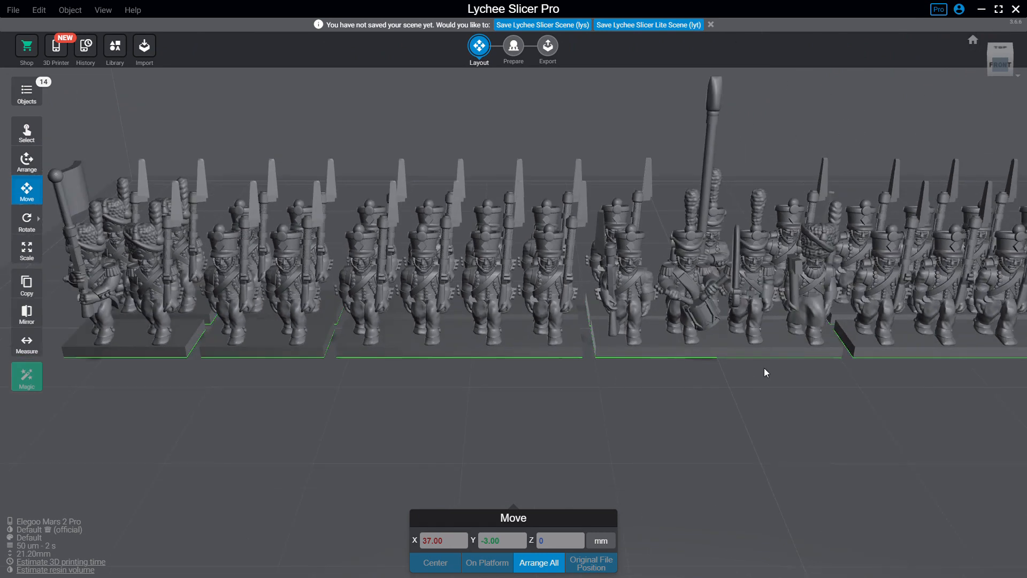
pyautogui.moveTo(765, 371); pyautogui.dragTo(678, 401, button='right')
pyautogui.moveTo(678, 401); pyautogui.dragTo(544, 393, button='middle')
pyautogui.scroll(-3, 541, 396)
pyautogui.moveTo(541, 403); pyautogui.dragTo(548, 374, button='right')
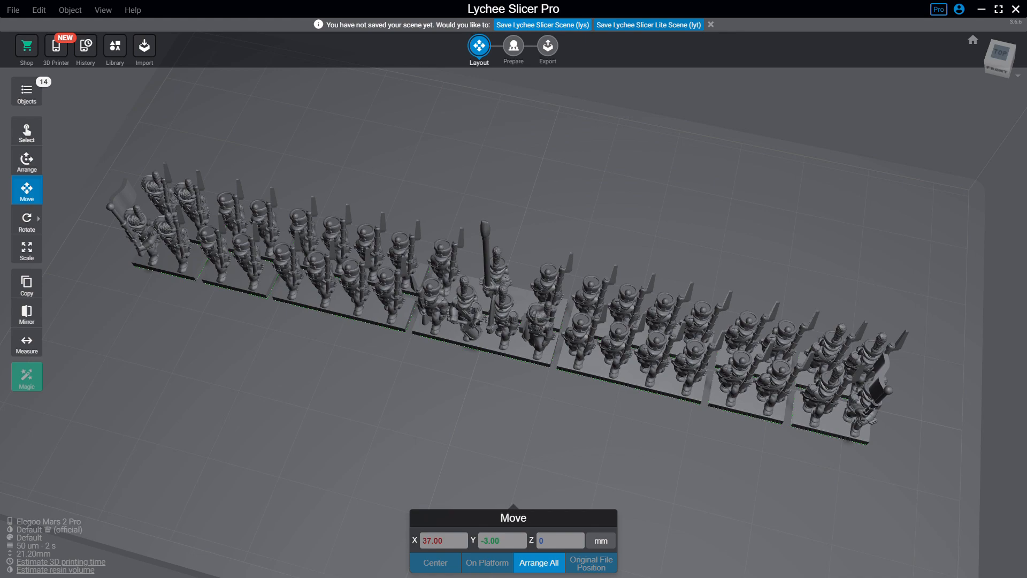
# Save the layout as the Lychee Slicer Lite scene Example French Battalion.lyt
pyautogui.click(161, 230)
pyautogui.click(648, 24)
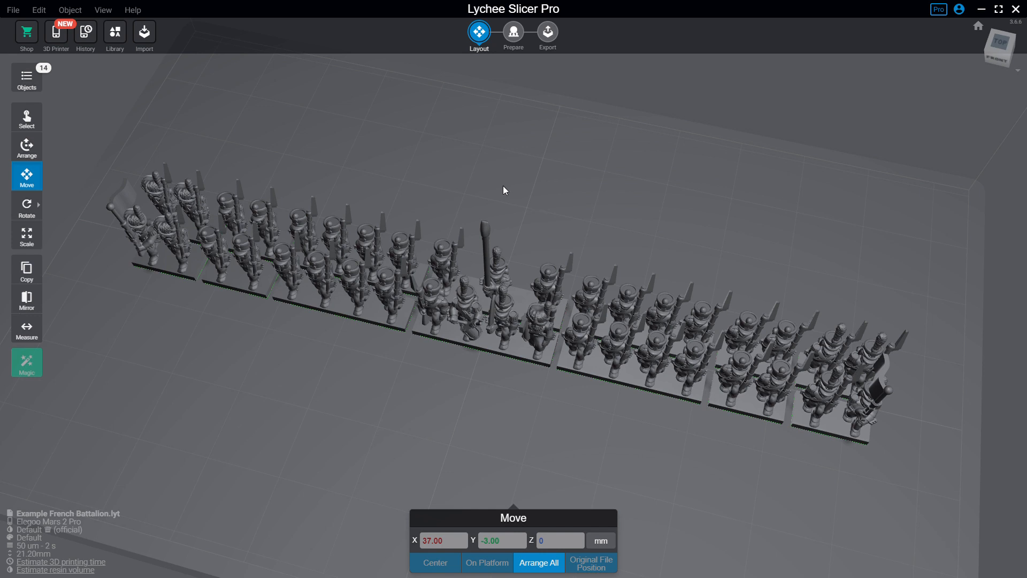
pyautogui.moveTo(503, 184)
pyautogui.mouseDown(button='right')
pyautogui.moveTo(499, 166)
pyautogui.moveTo(496, 192)
pyautogui.mouseUp(button='right')
pyautogui.scroll(-2, 496, 192)
pyautogui.moveTo(173, 190); pyautogui.dragTo(830, 506)
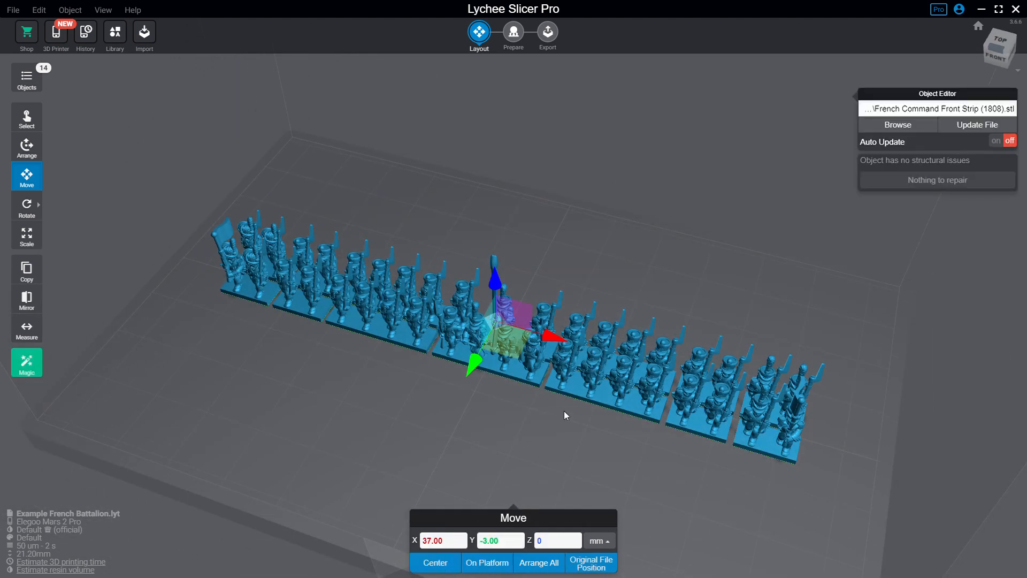
pyautogui.moveTo(563, 409); pyautogui.dragTo(497, 348, button='right')
pyautogui.click(373, 367)
pyautogui.scroll(2, 373, 342)
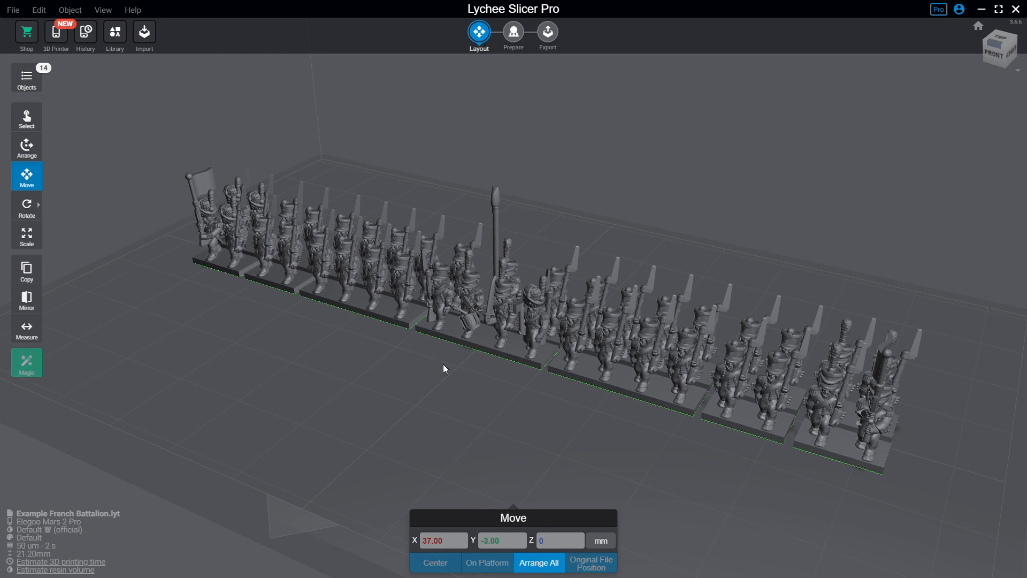
# Check the resin settings listed for the Phrozen Sonic Mini 4K and Anycubic Photon Mono 4K, and reselect the Elegoo Mars 2 Pro
pyautogui.click(61, 38)
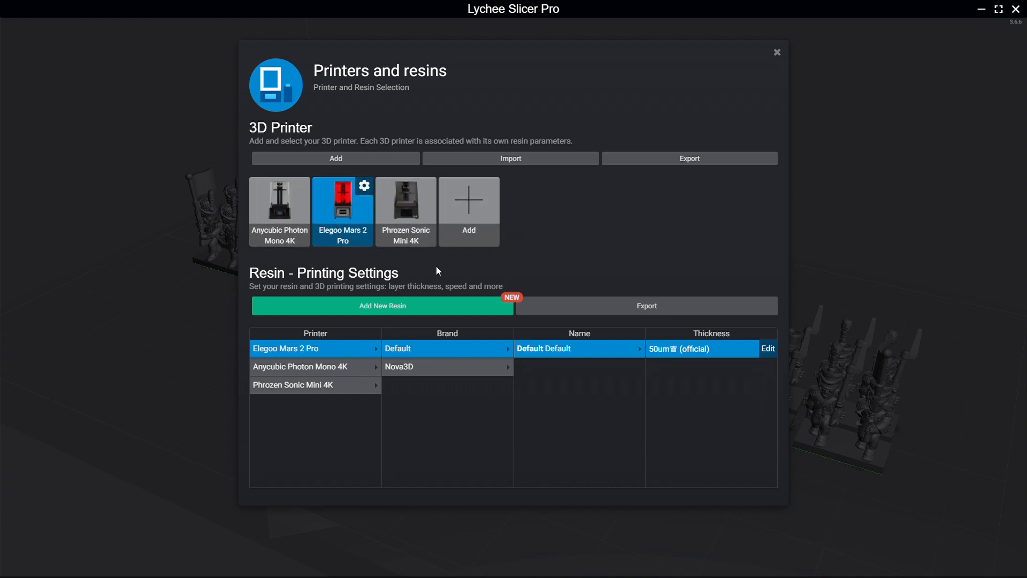
pyautogui.click(413, 219)
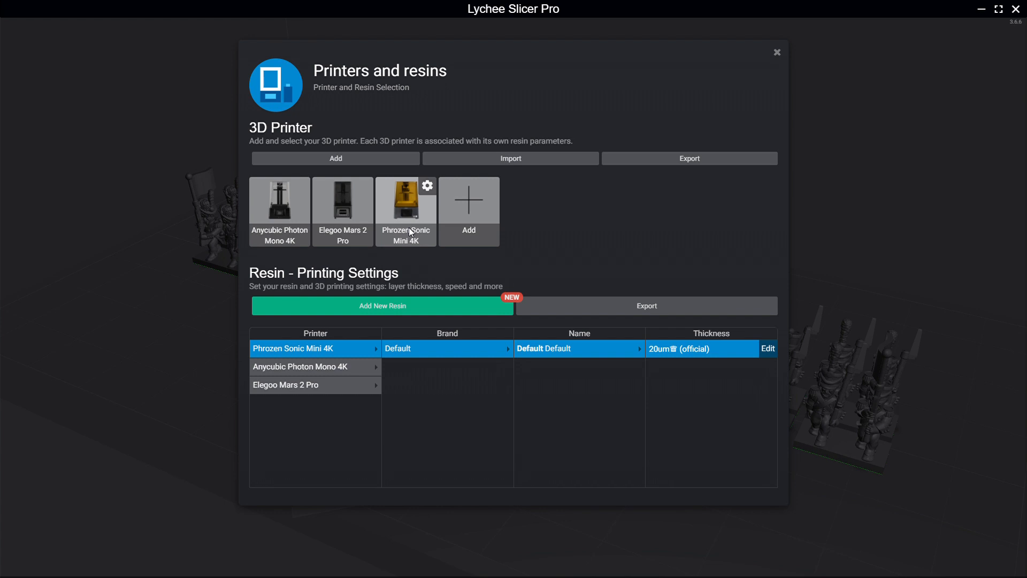
pyautogui.click(349, 227)
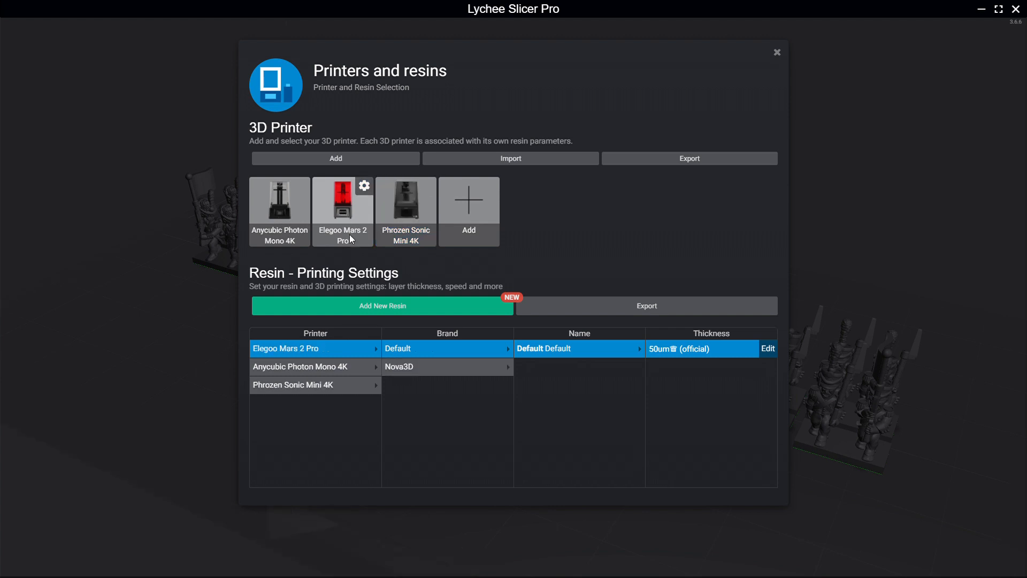
pyautogui.click(287, 230)
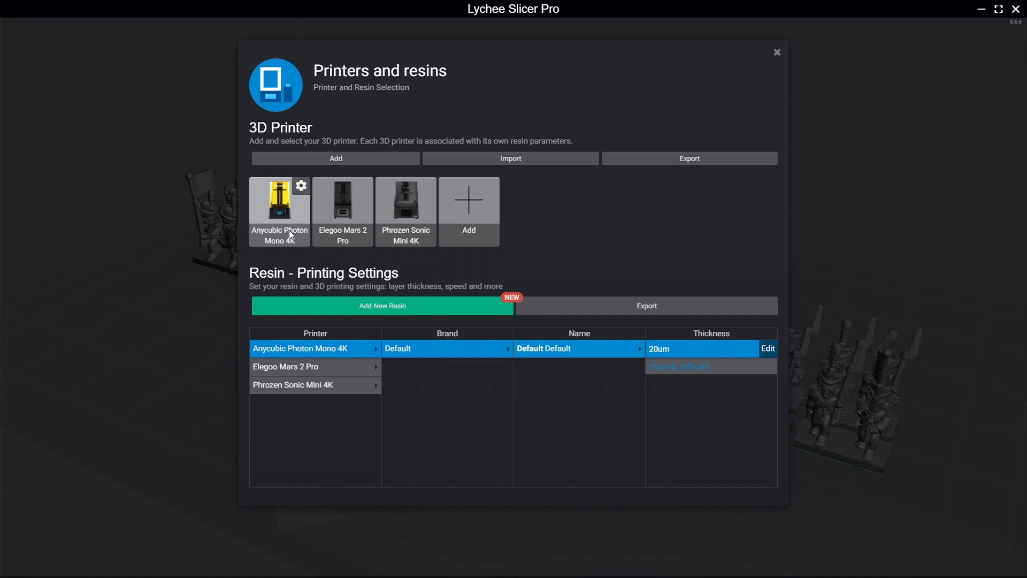
pyautogui.click(341, 216)
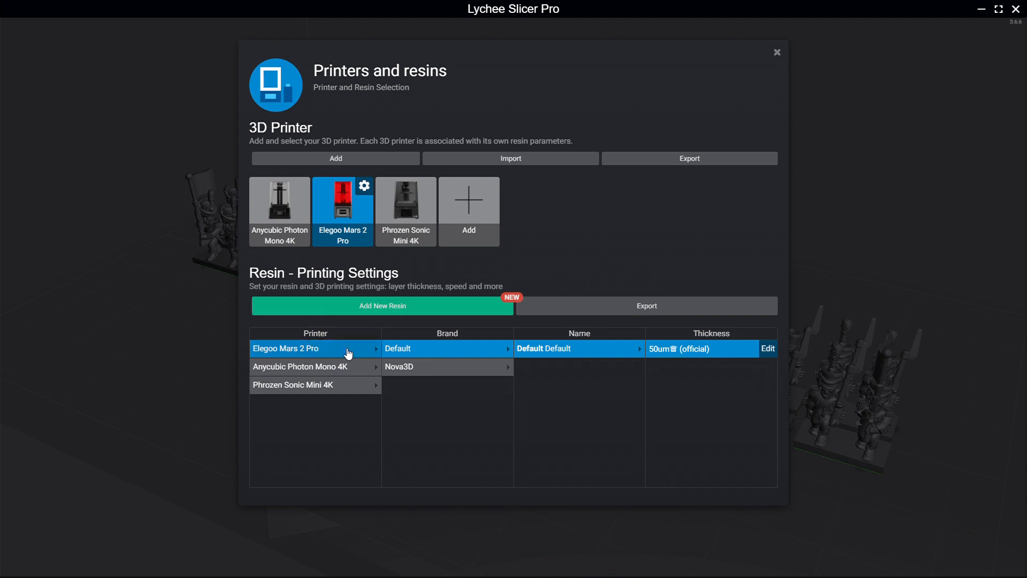
# Set the normal layer thickness of the Elegoo Mars 2 Pro's default resin profile to 0.02 mm
pyautogui.click(769, 351)
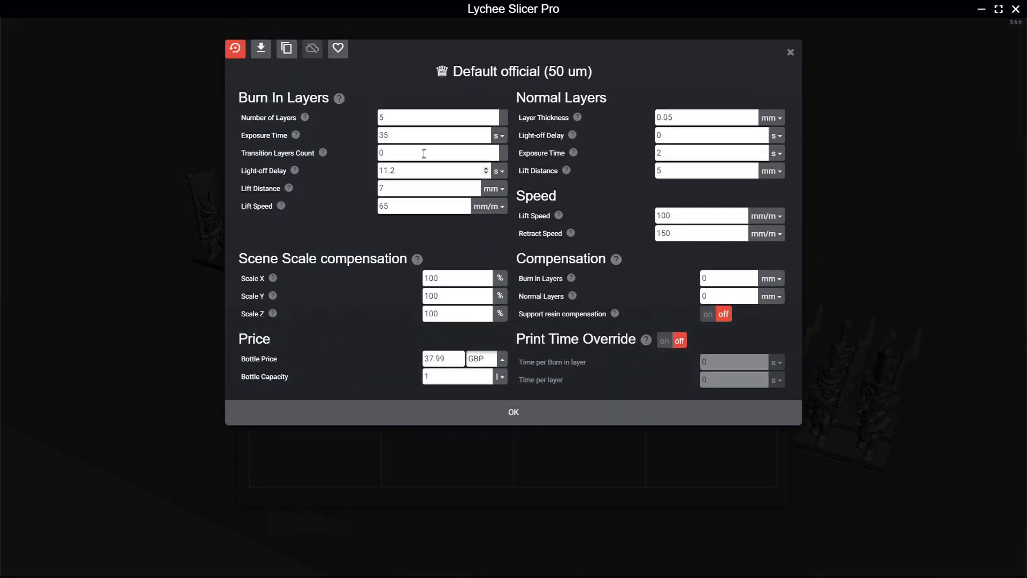
pyautogui.moveTo(567, 179)
pyautogui.moveTo(324, 153)
pyautogui.moveTo(679, 123); pyautogui.dragTo(674, 126)
pyautogui.write('2')
pyautogui.click(660, 111)
pyautogui.click(514, 411)
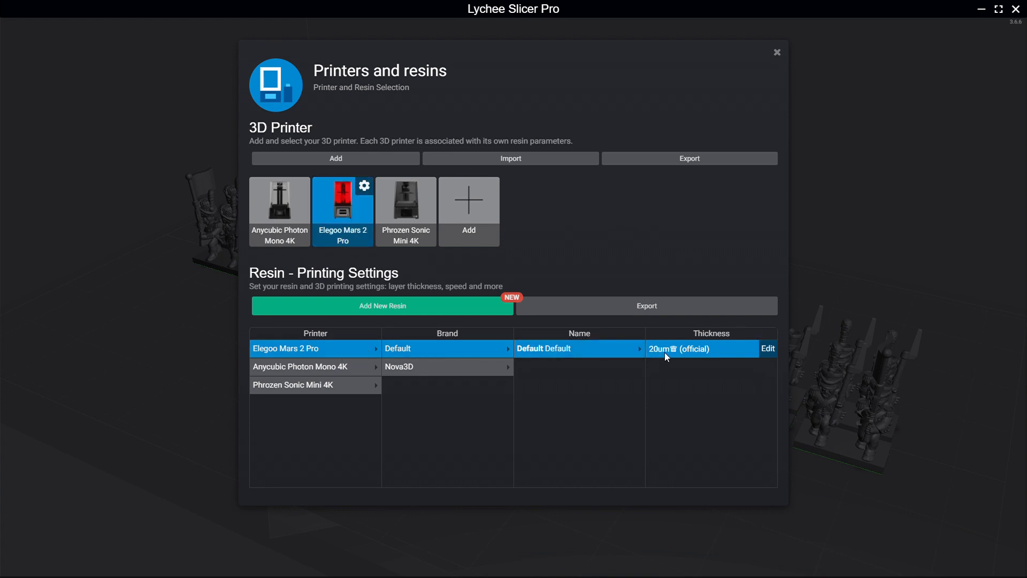
# Close the printer and resin settings and export the battalion's slices as Example French Battalion.ctb to the desktop
pyautogui.click(777, 53)
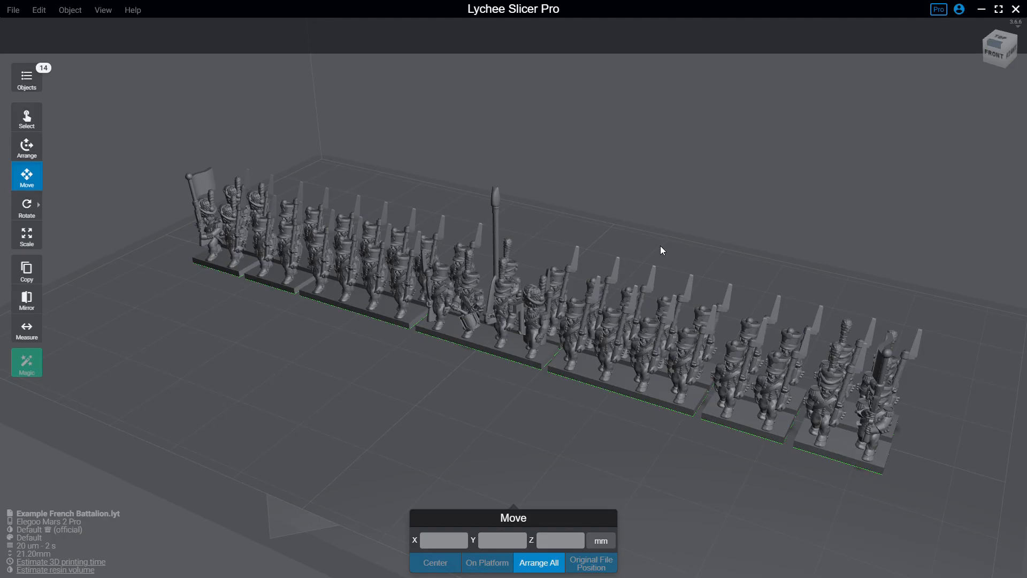
pyautogui.click(557, 47)
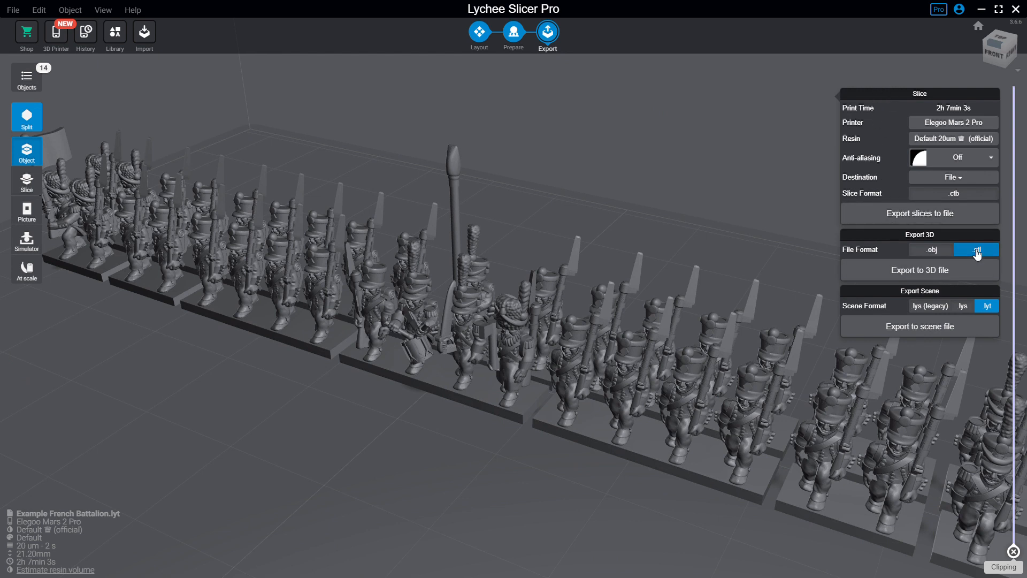
pyautogui.scroll(-3, 607, 230)
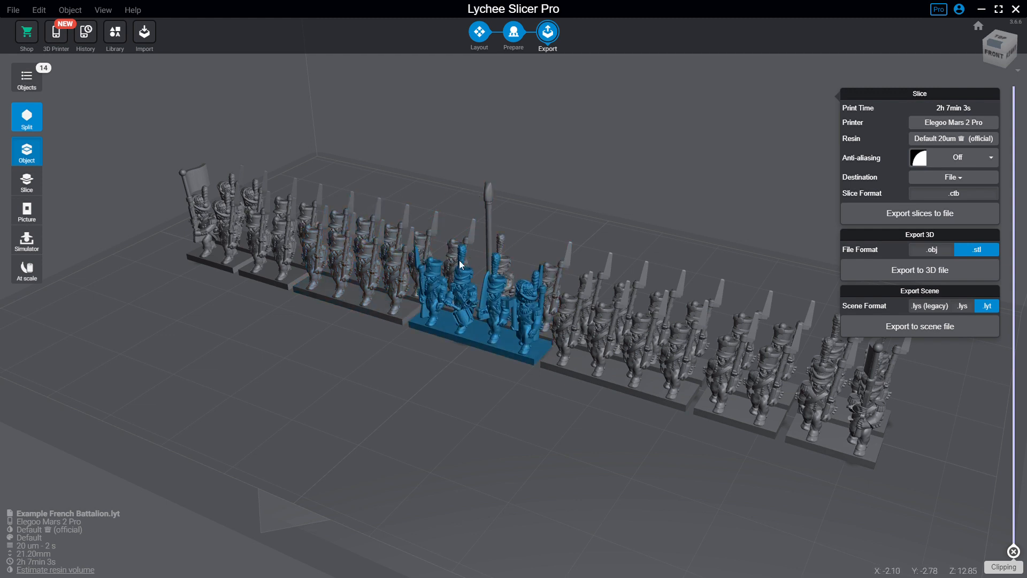
pyautogui.click(114, 44)
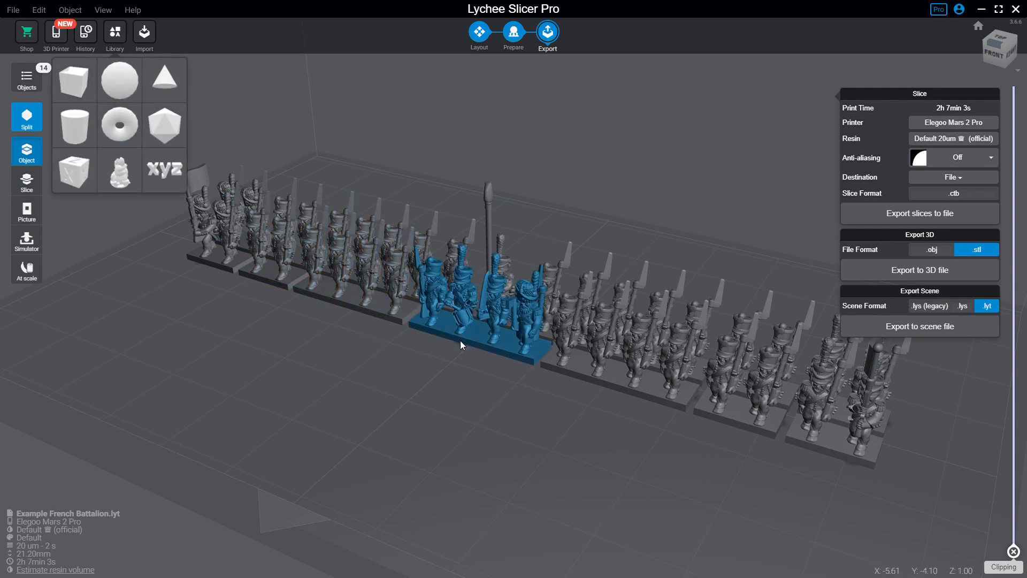
pyautogui.click(748, 215)
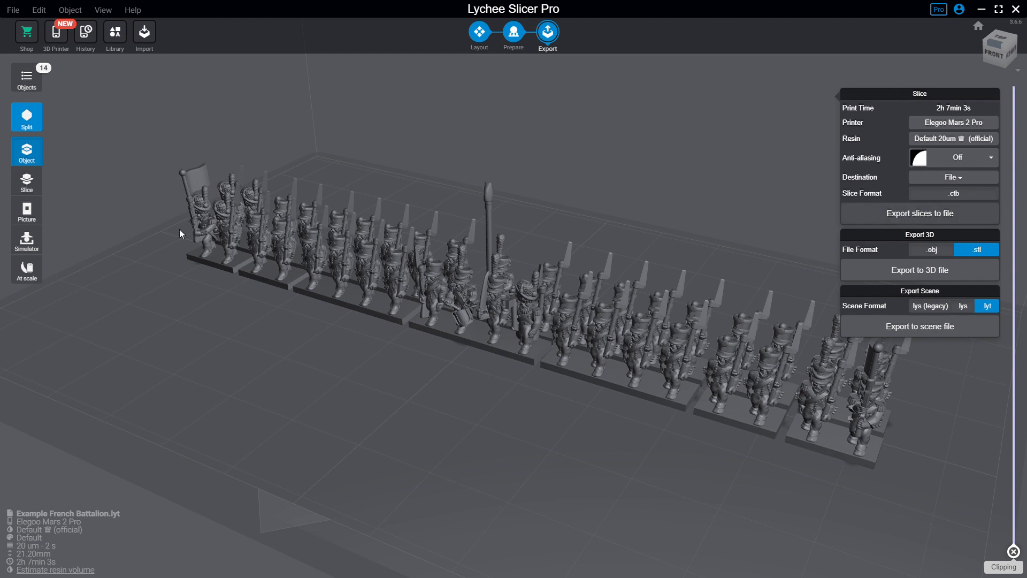
pyautogui.click(411, 269)
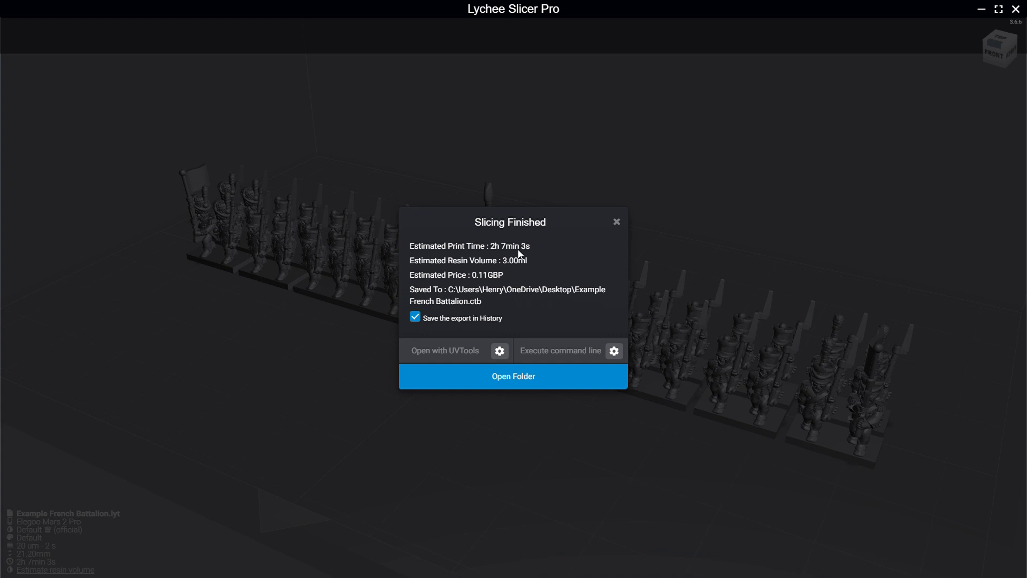
pyautogui.click(625, 215)
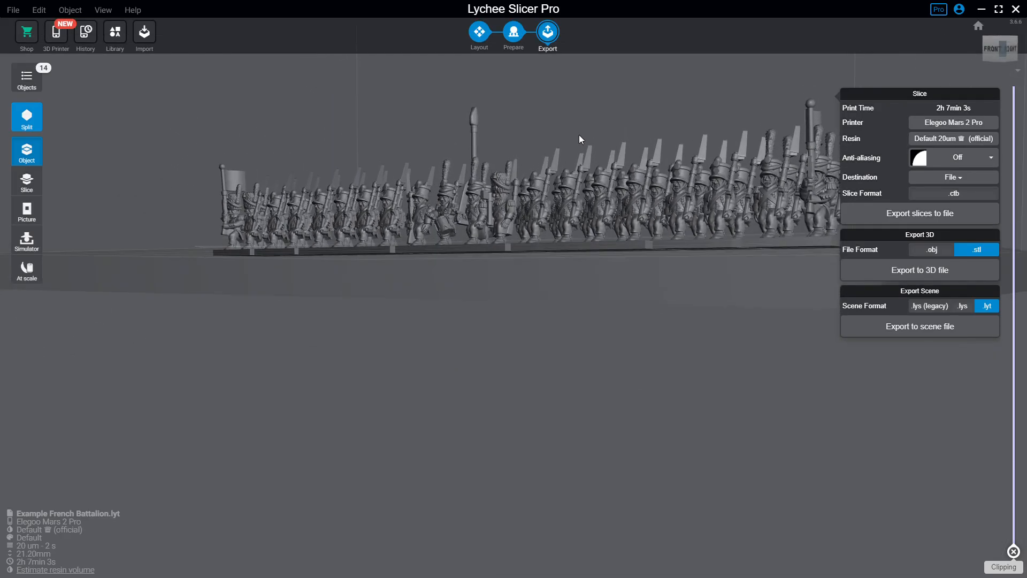
# Return to the layout stage, select all the strips to examine their bases from beneath, and review the deselected battalion from above
pyautogui.moveTo(579, 134); pyautogui.dragTo(335, 156, button='right')
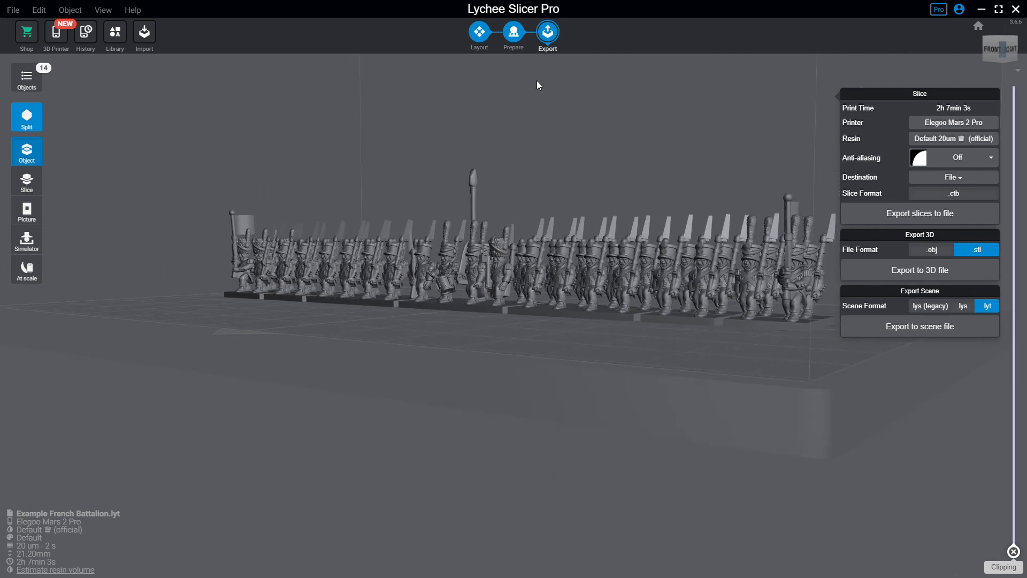
pyautogui.click(510, 37)
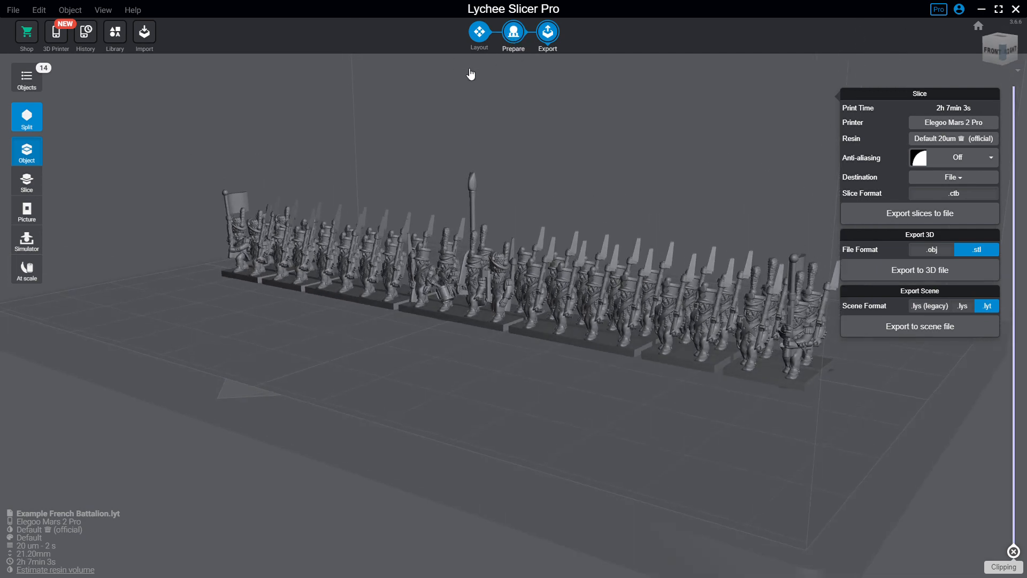
pyautogui.click(479, 33)
pyautogui.moveTo(184, 106); pyautogui.dragTo(939, 441)
pyautogui.moveTo(813, 403); pyautogui.dragTo(796, 318, button='right')
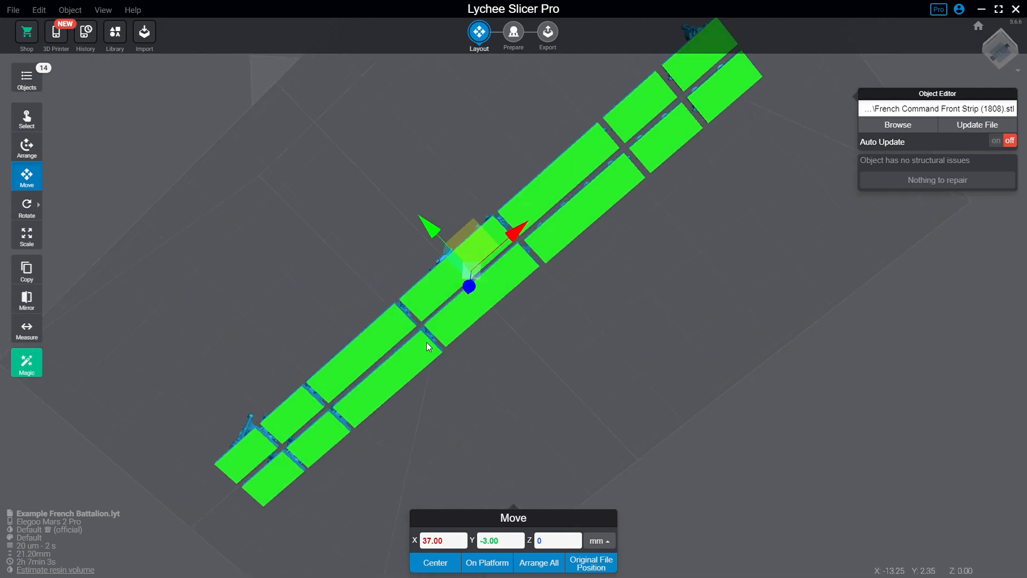
pyautogui.moveTo(570, 314); pyautogui.dragTo(640, 426, button='right')
pyautogui.click(727, 445)
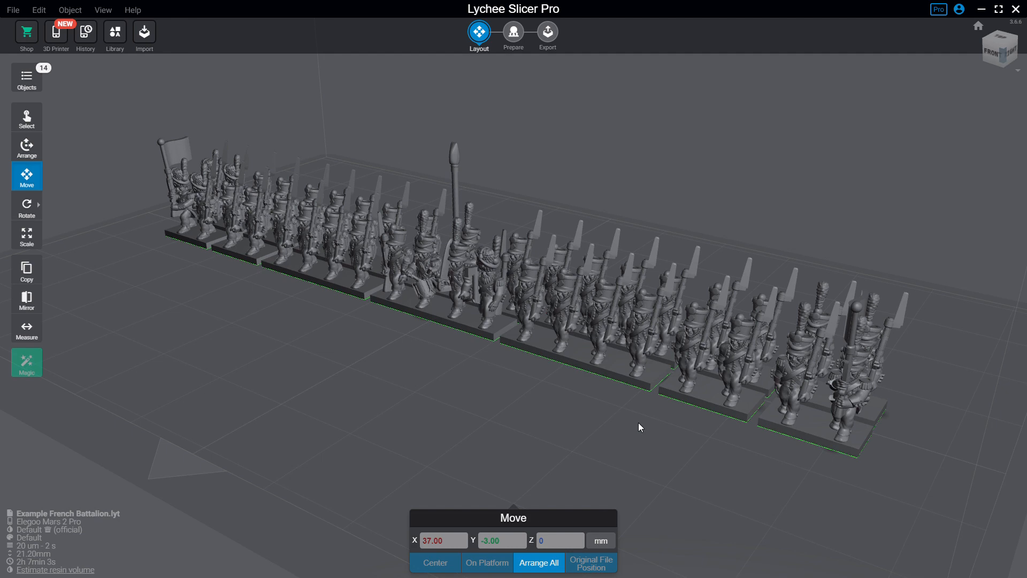
pyautogui.moveTo(638, 422); pyautogui.dragTo(522, 410)
pyautogui.moveTo(522, 409); pyautogui.dragTo(451, 378, button='right')
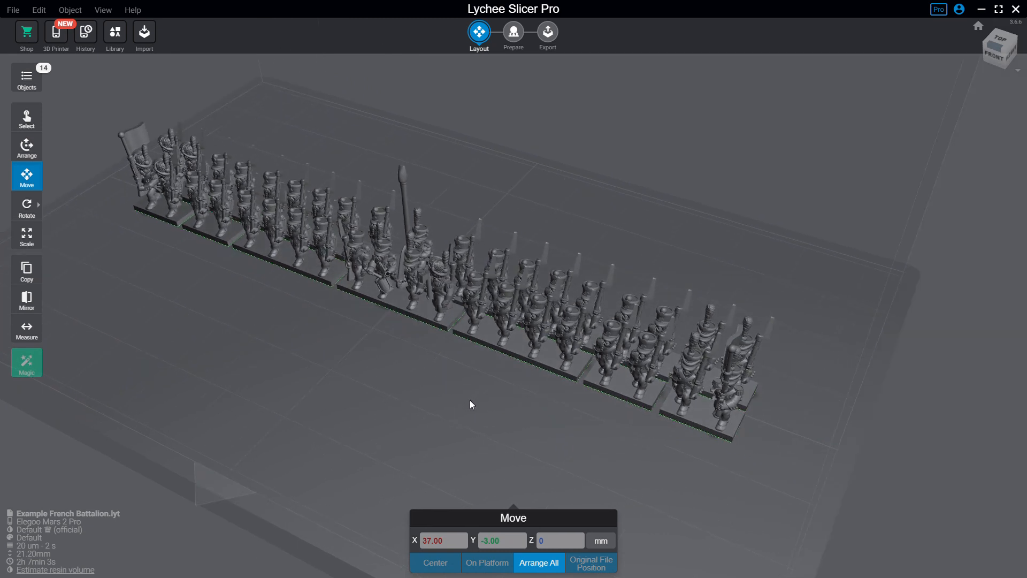
pyautogui.moveTo(470, 398); pyautogui.dragTo(552, 409)
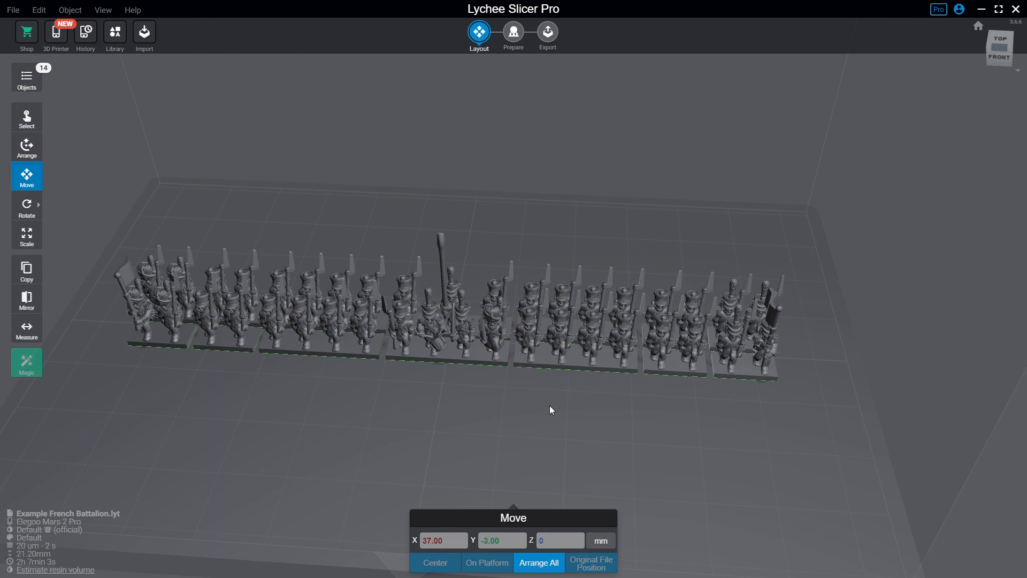